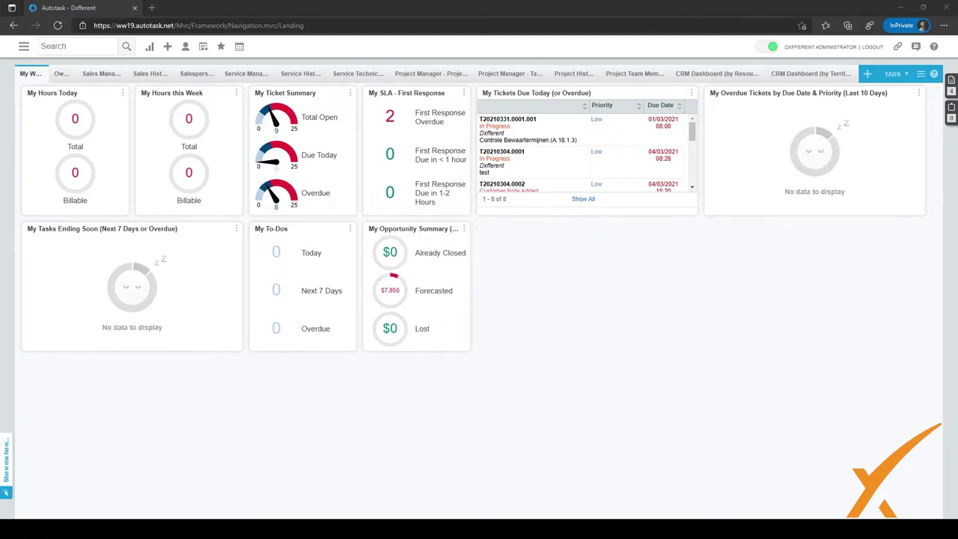
Open the Knowledgebase settings from the Knowledgebase & Documentation section of the admin automation settings
click(23, 46)
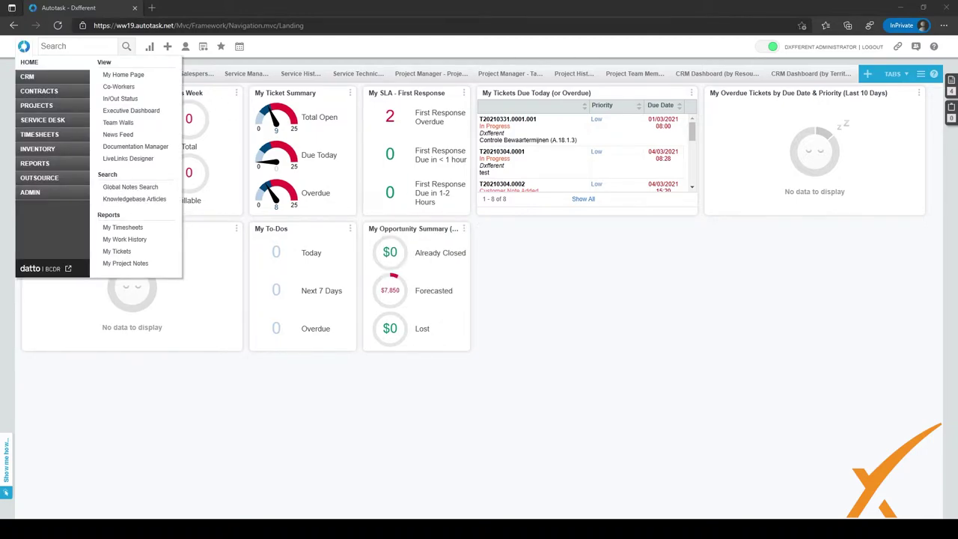
mouse_move(30, 193)
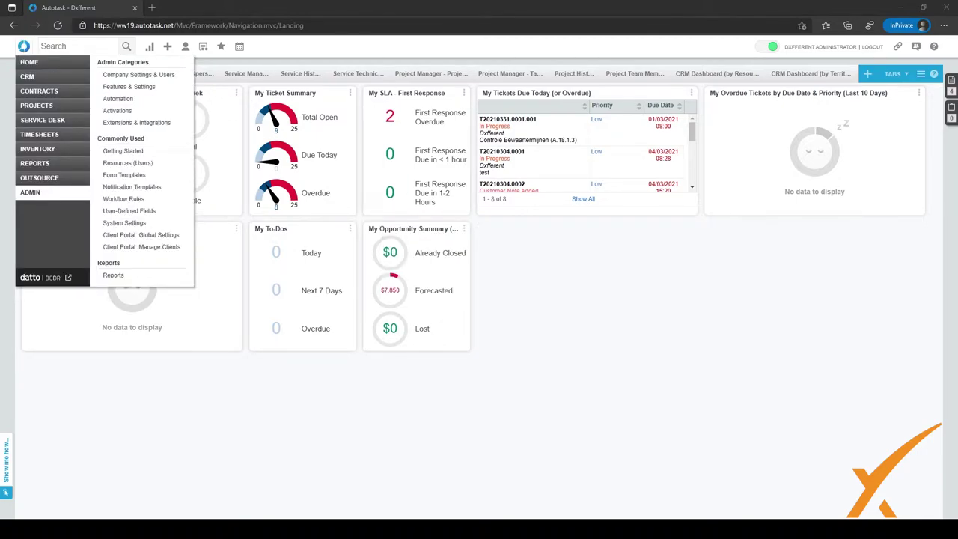
click(41, 194)
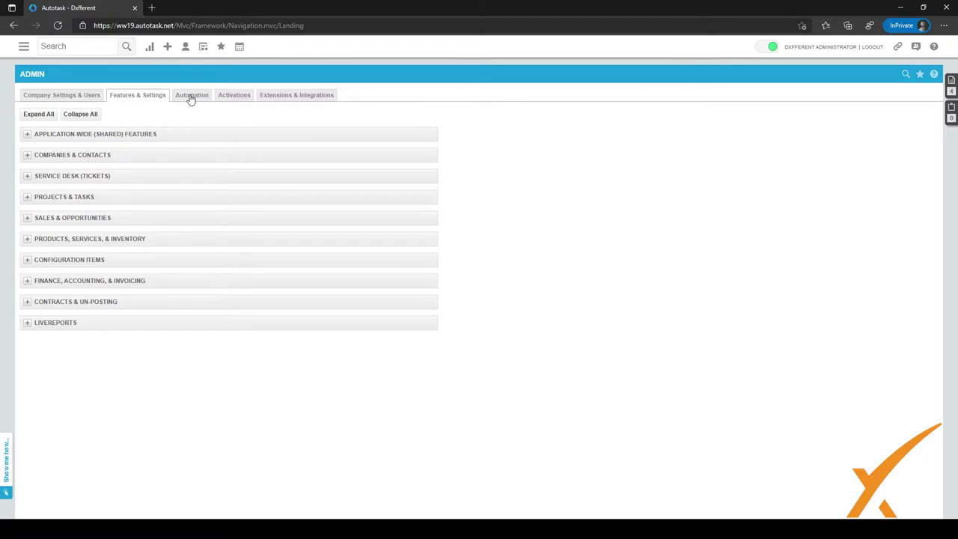
click(191, 100)
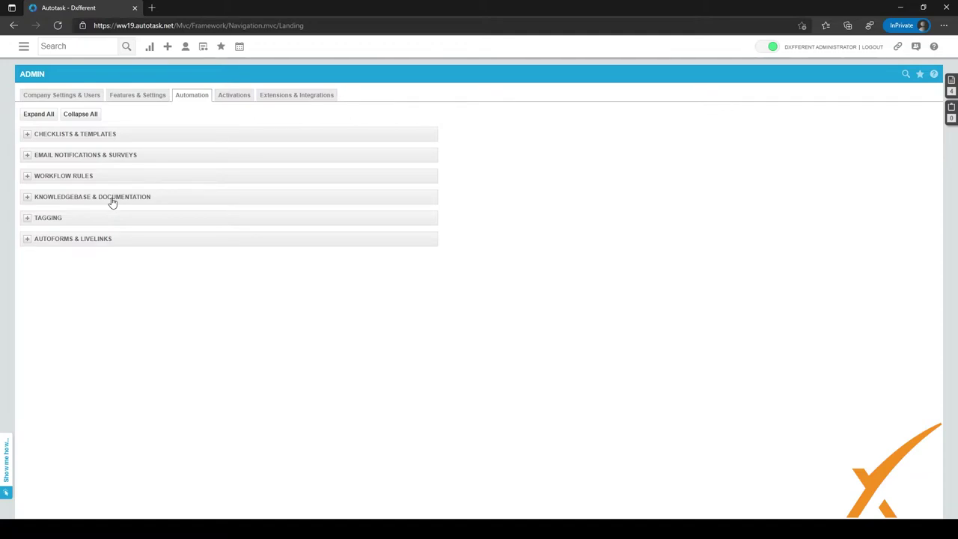
click(27, 199)
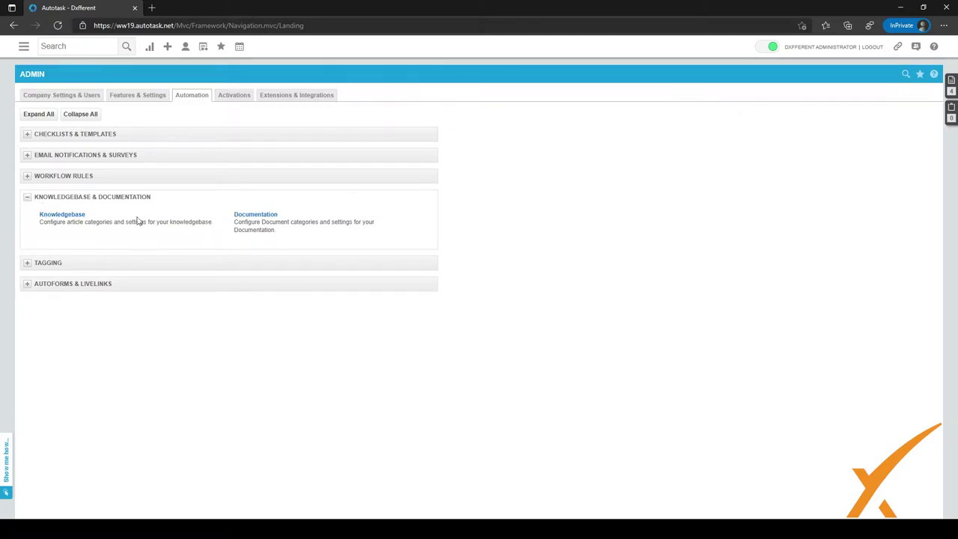
click(80, 217)
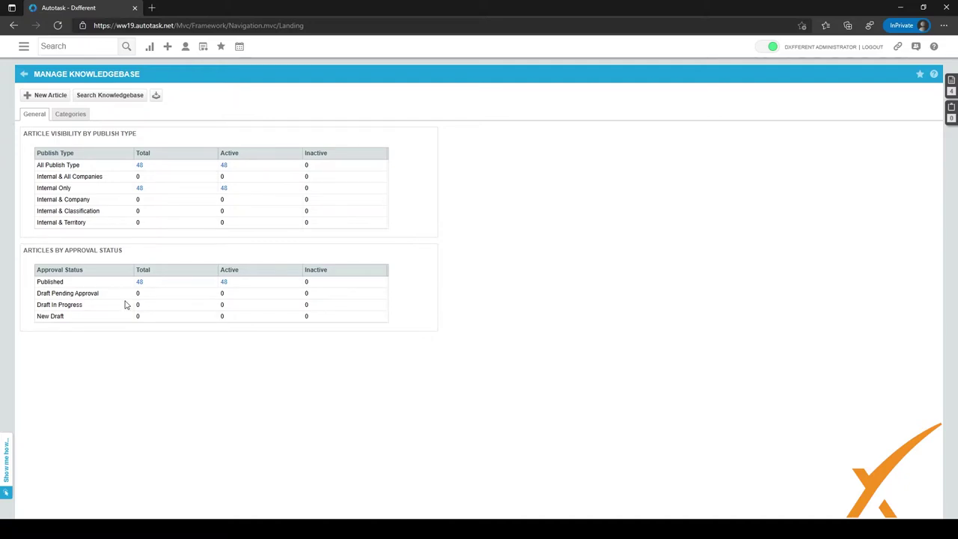
Show the knowledgebase categories and collapse the tree down to Knowledgebase and Standard Operating Procedures
click(70, 116)
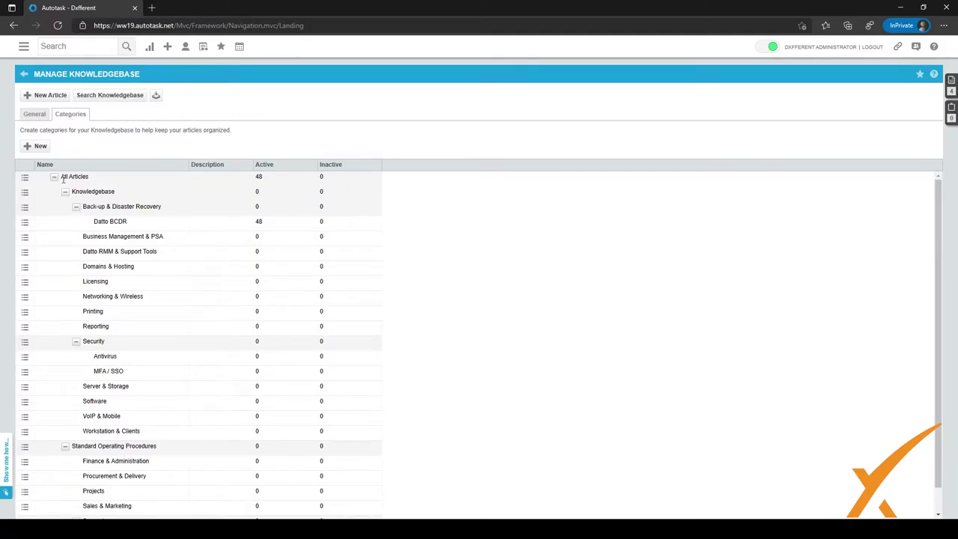
click(75, 207)
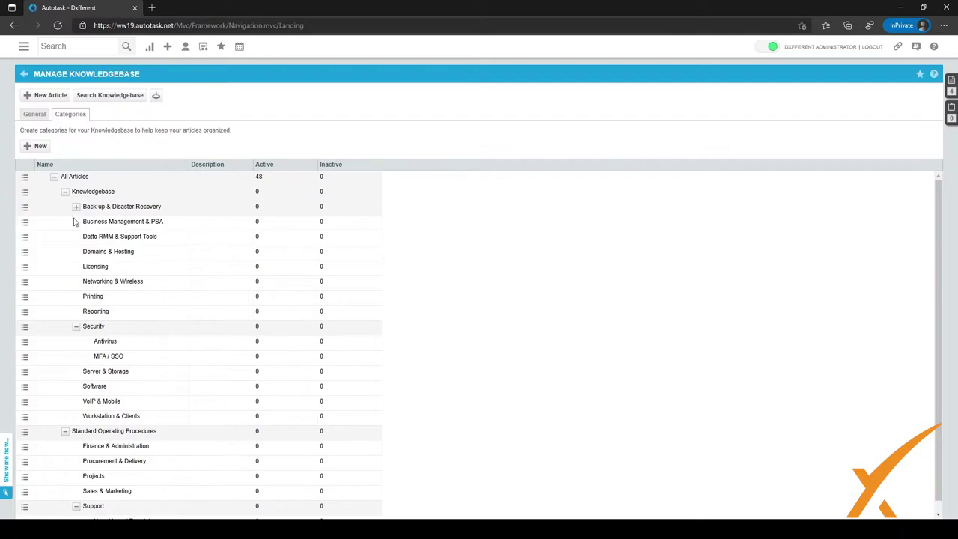
click(76, 327)
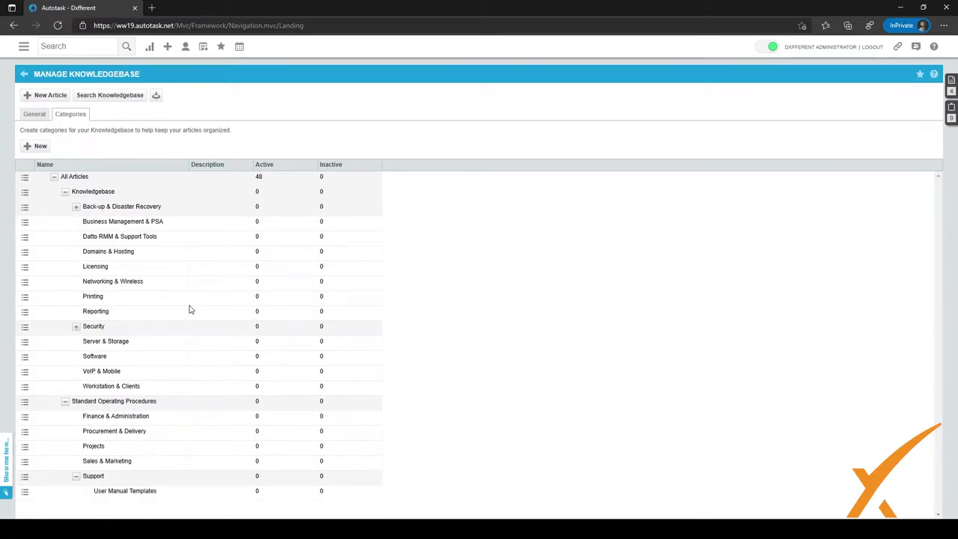
click(65, 193)
click(65, 207)
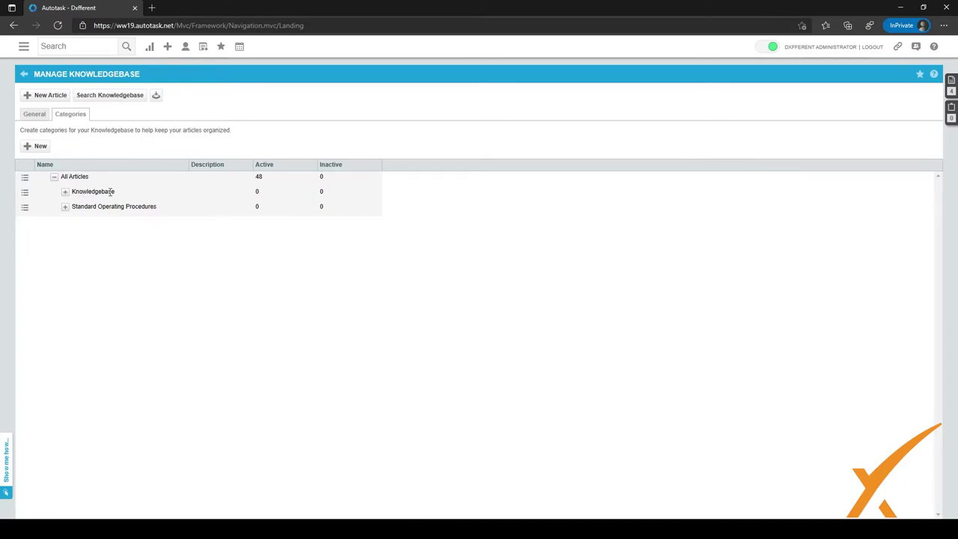
Examine the subcategories under Knowledgebase and under Standard Operating Procedures, including Support
click(65, 193)
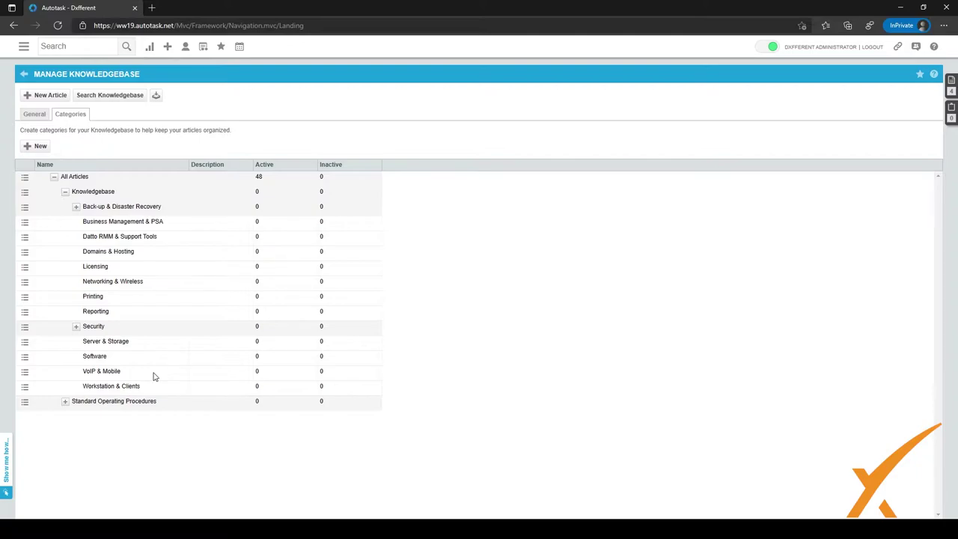
click(65, 192)
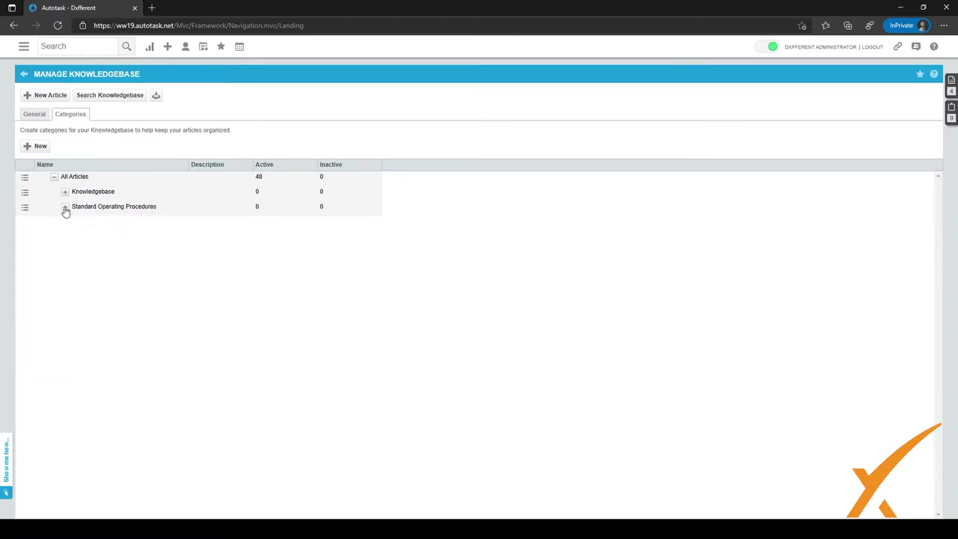
click(66, 207)
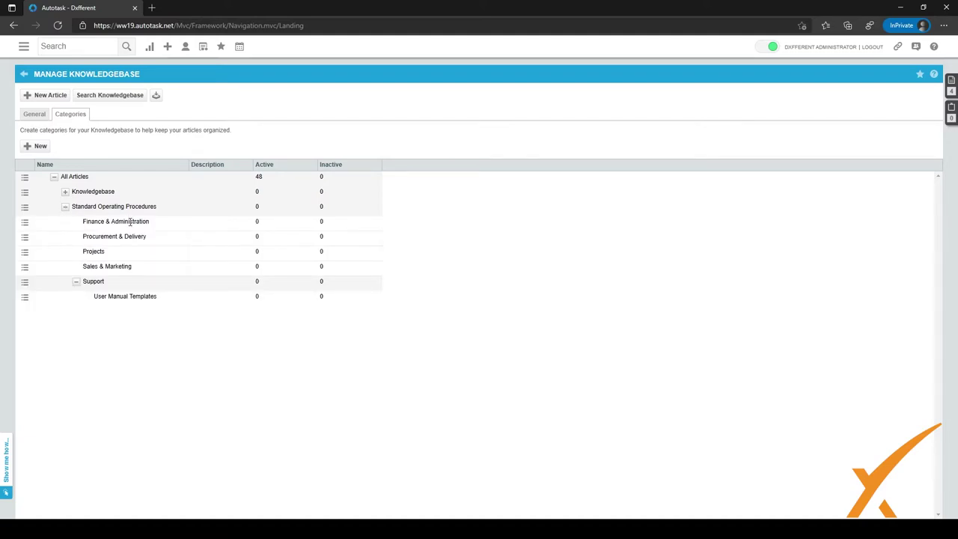
click(76, 281)
click(76, 283)
Open the knowledgebase search, view the advanced search filters and return to the basic search
click(105, 96)
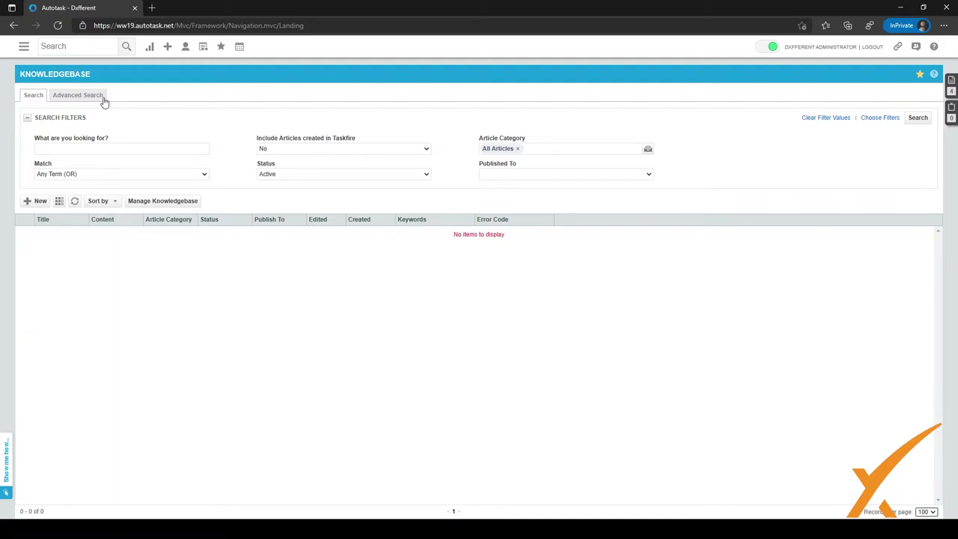
click(921, 76)
mouse_move(225, 49)
click(95, 100)
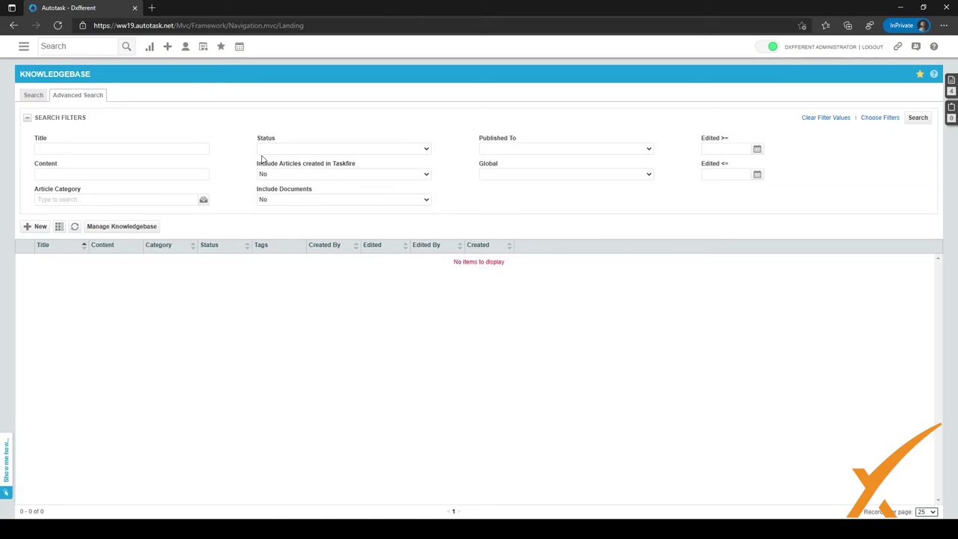
click(32, 95)
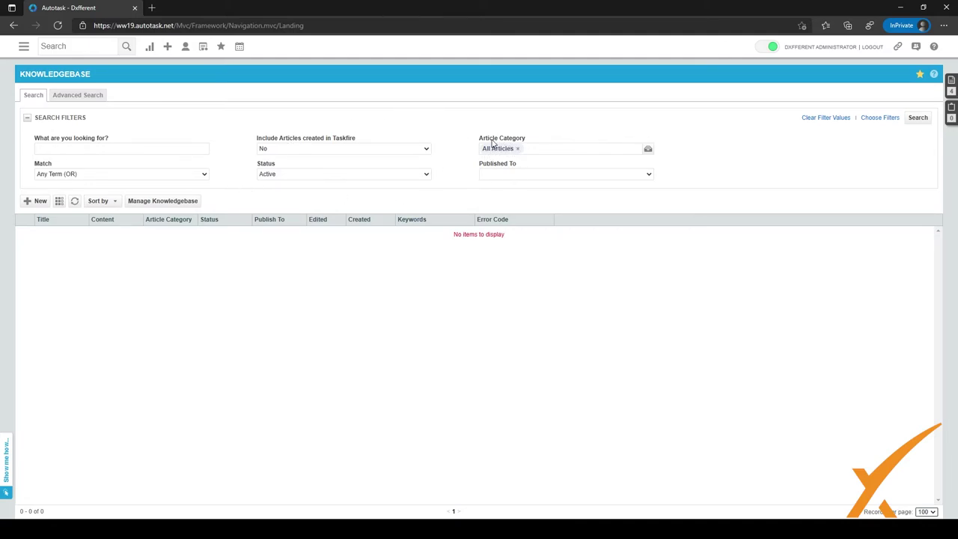
Remove All Articles from the Article Category filter and look through the list of available categories
drag(480, 142, 524, 141)
click(524, 141)
click(493, 153)
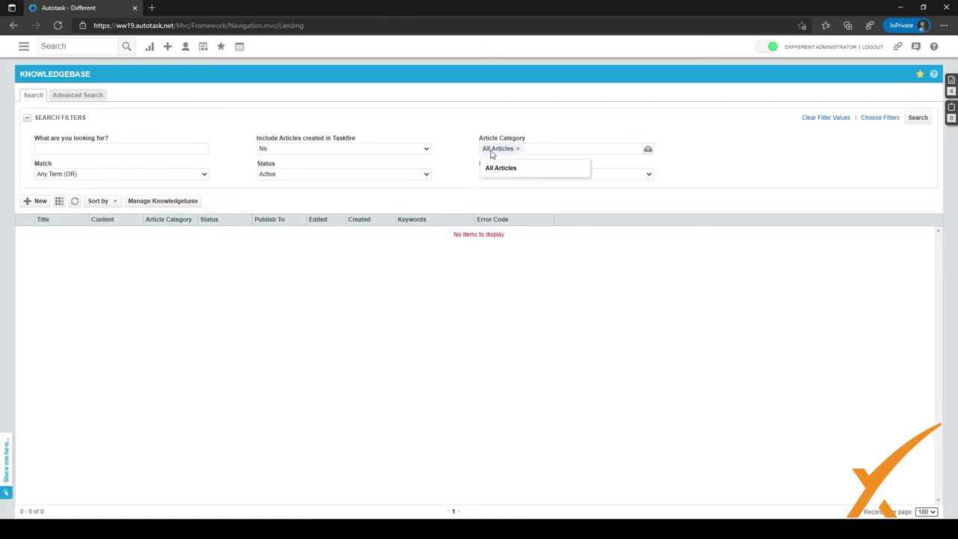
click(517, 148)
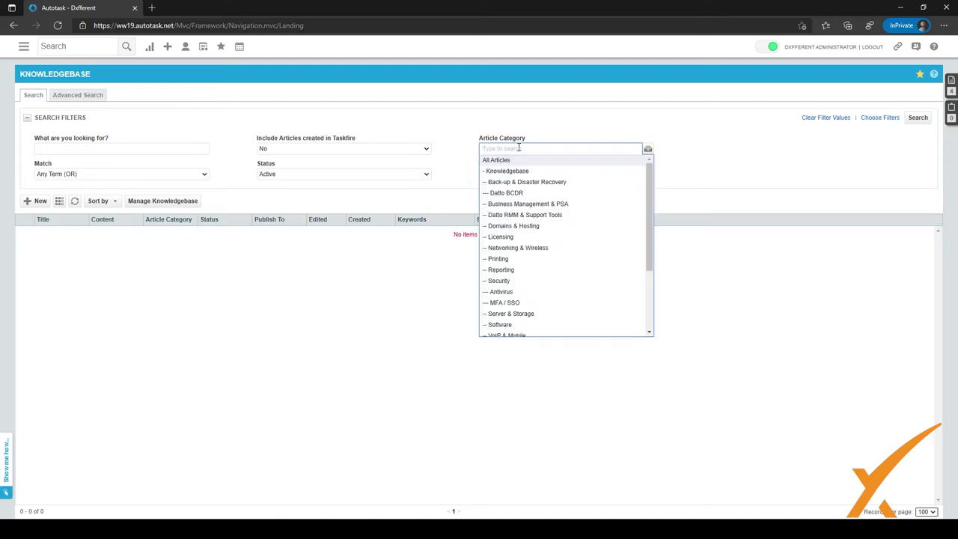
scroll(533, 247, down, 3)
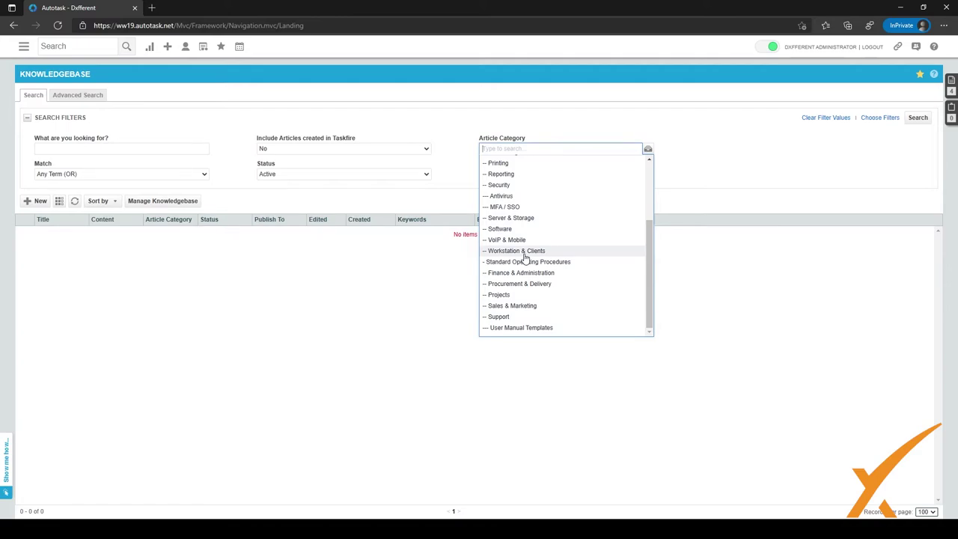
scroll(525, 259, up, 2)
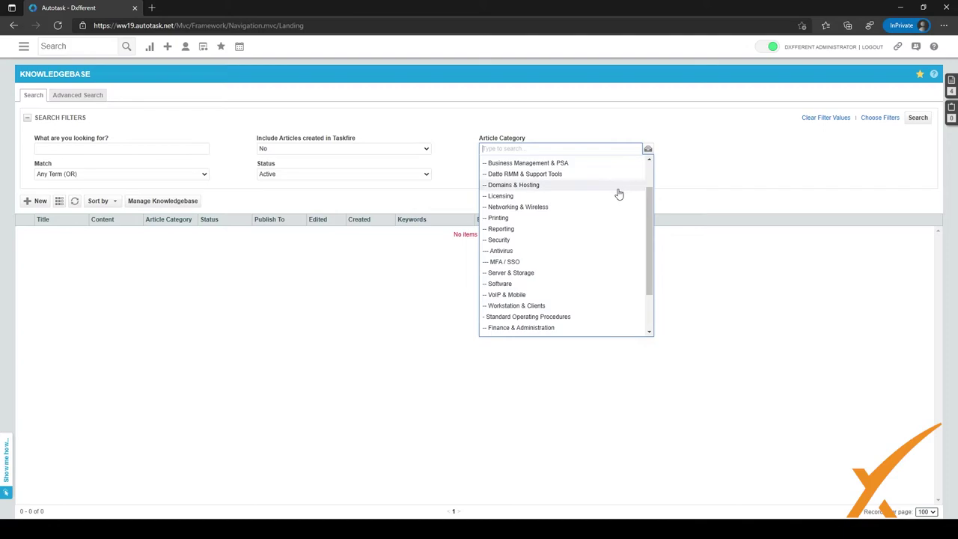
scroll(620, 187, up, 2)
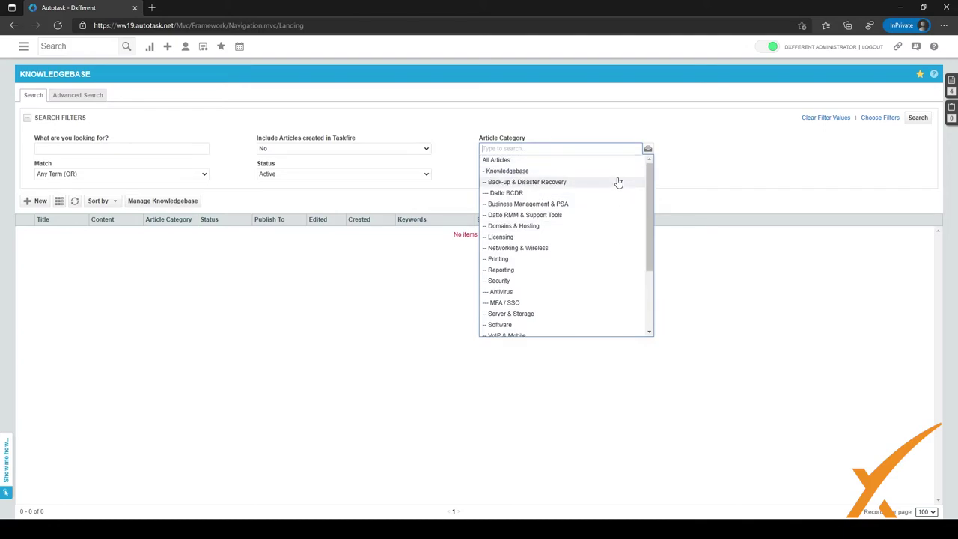
View the article category selector with its name, path and description filters, and close it without choosing
click(649, 151)
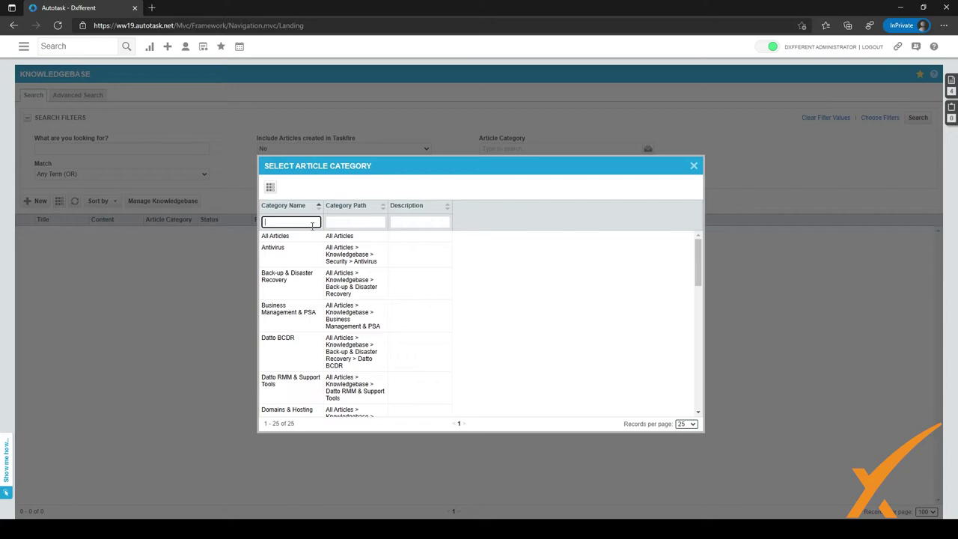
click(370, 221)
click(424, 221)
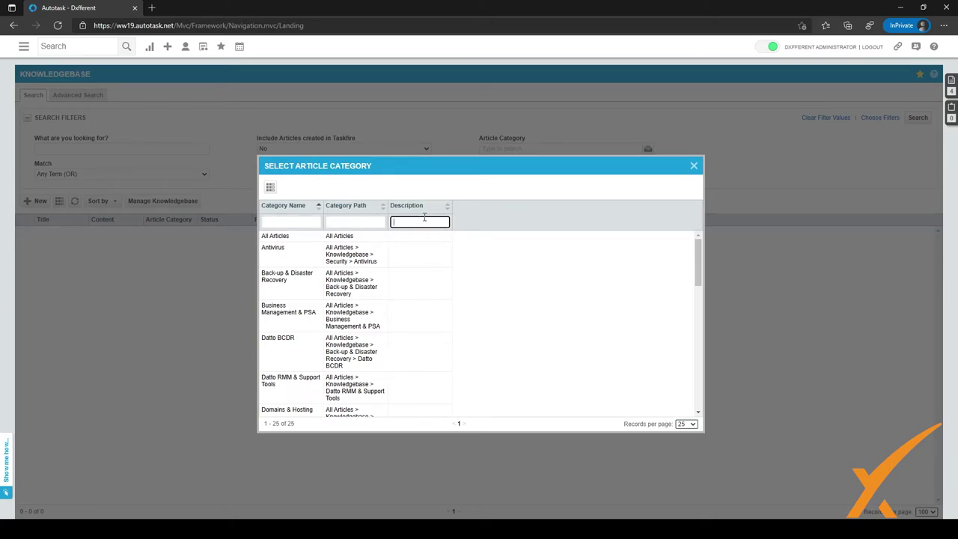
click(694, 165)
Set the Article Category filter to Knowledgebase, view the filter chooser without changing it, and run the search
click(558, 147)
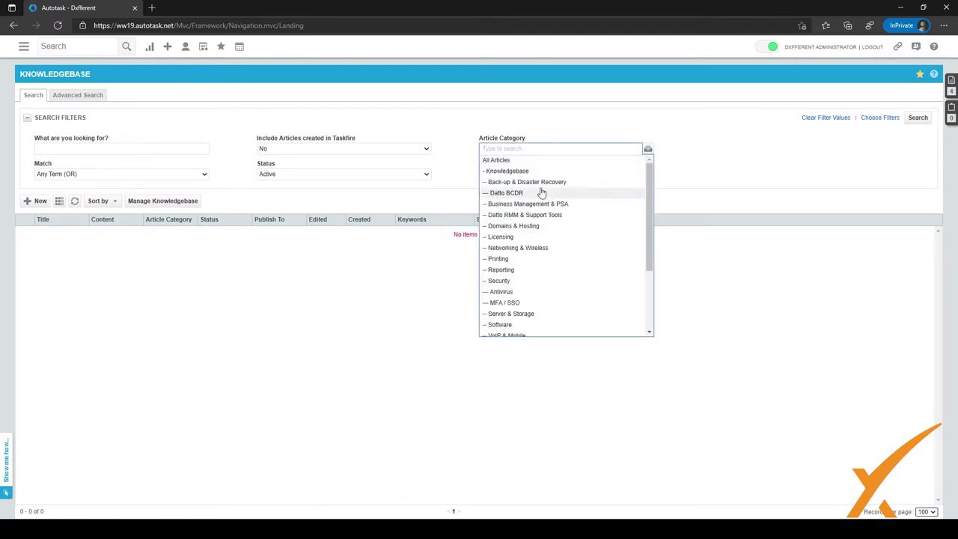
click(544, 171)
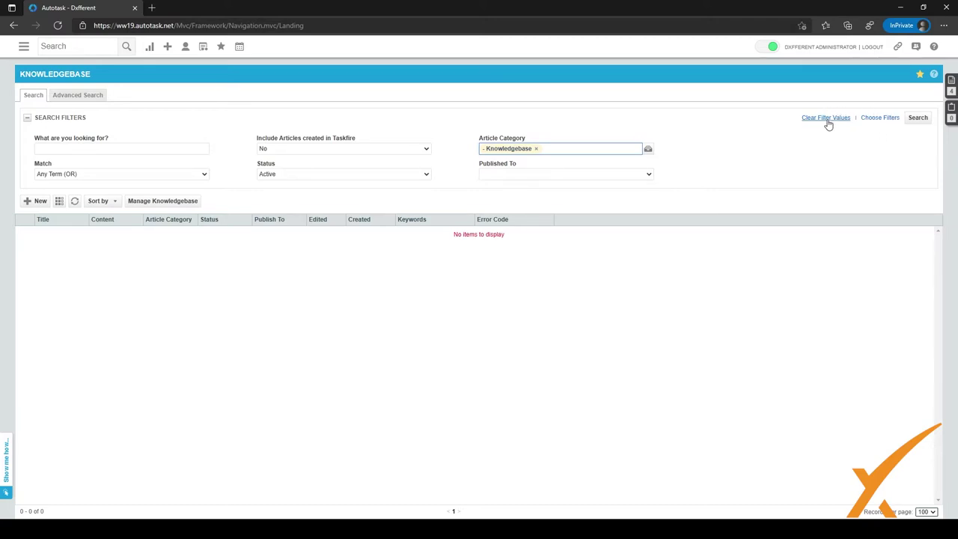
click(876, 119)
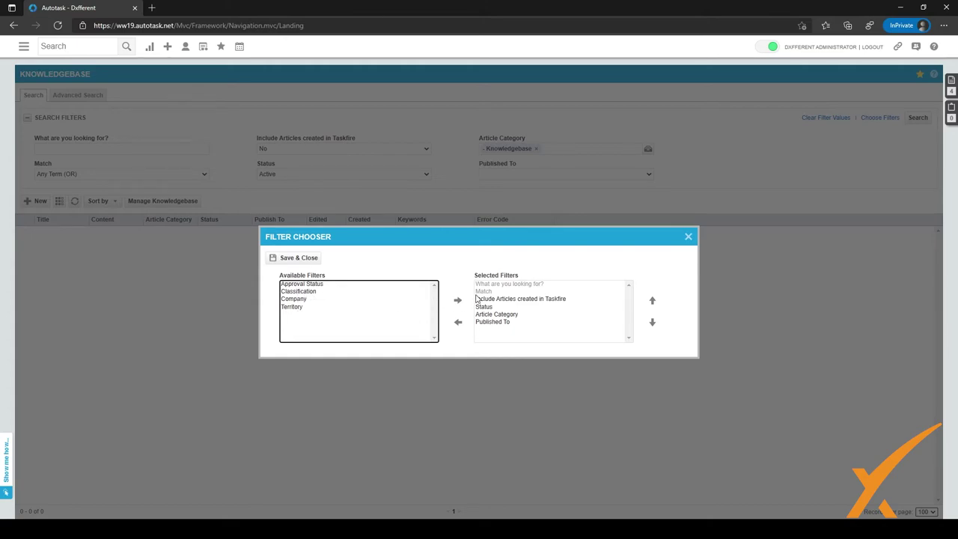
click(686, 240)
click(916, 119)
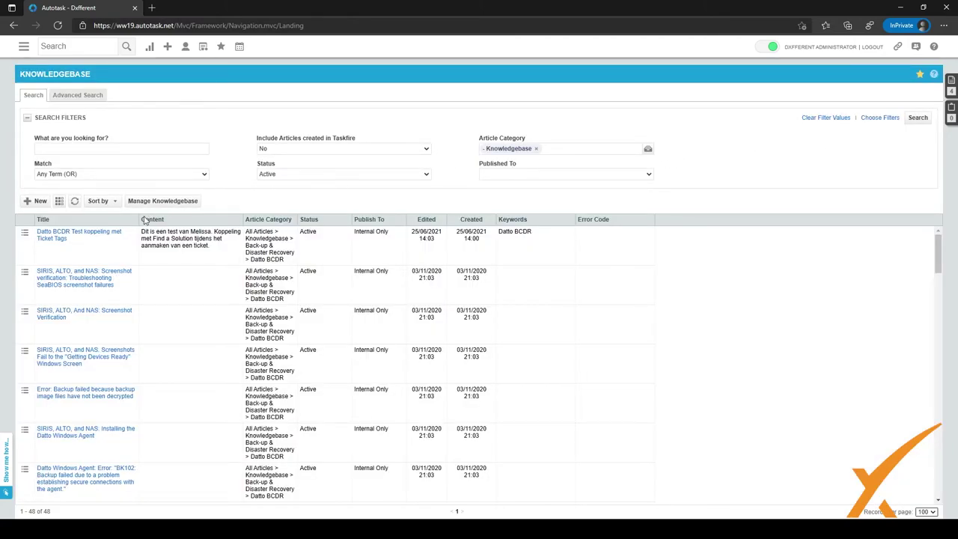
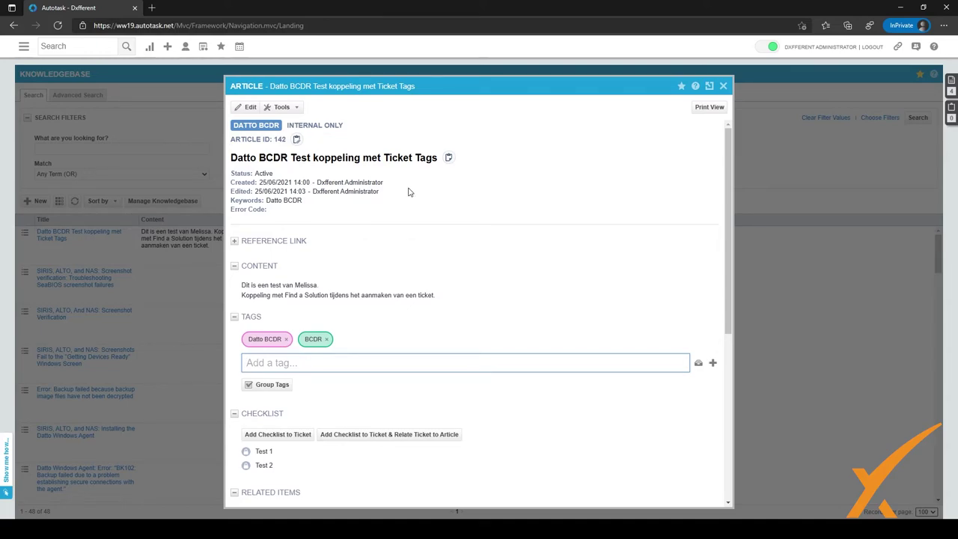
Examine the content, tags, checklist, related items and activity of the "Datto BCDR Test koppeling met Ticket Tags" article
click(409, 193)
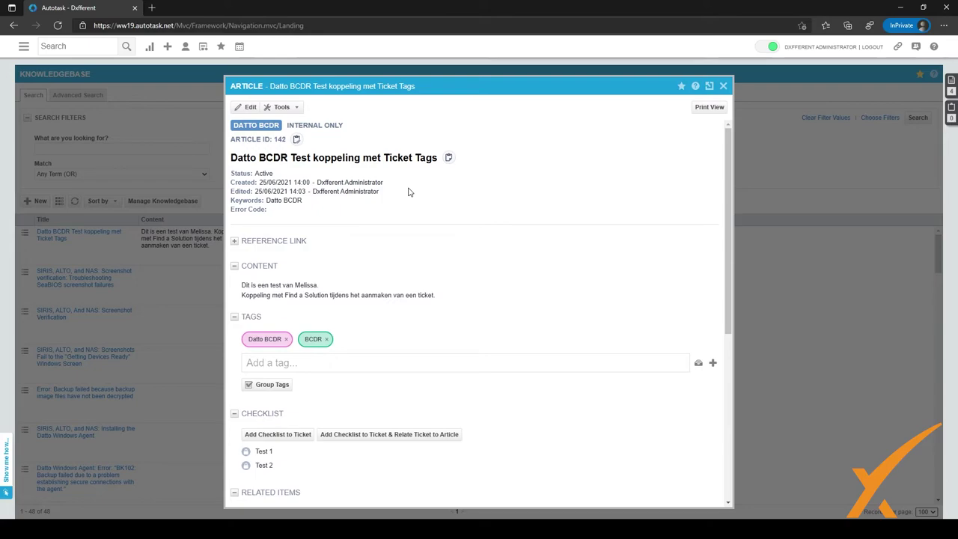
scroll(409, 192, down, 5)
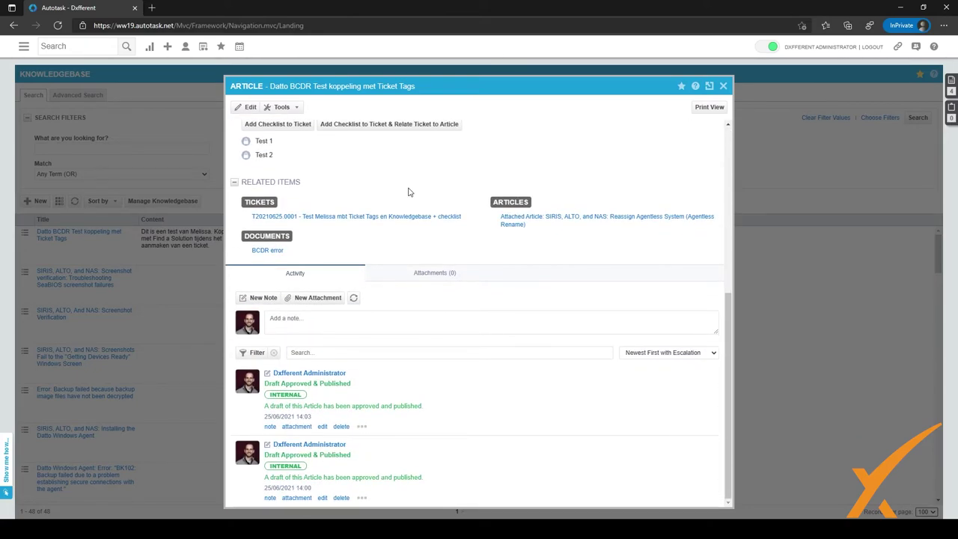
scroll(408, 192, up, 5)
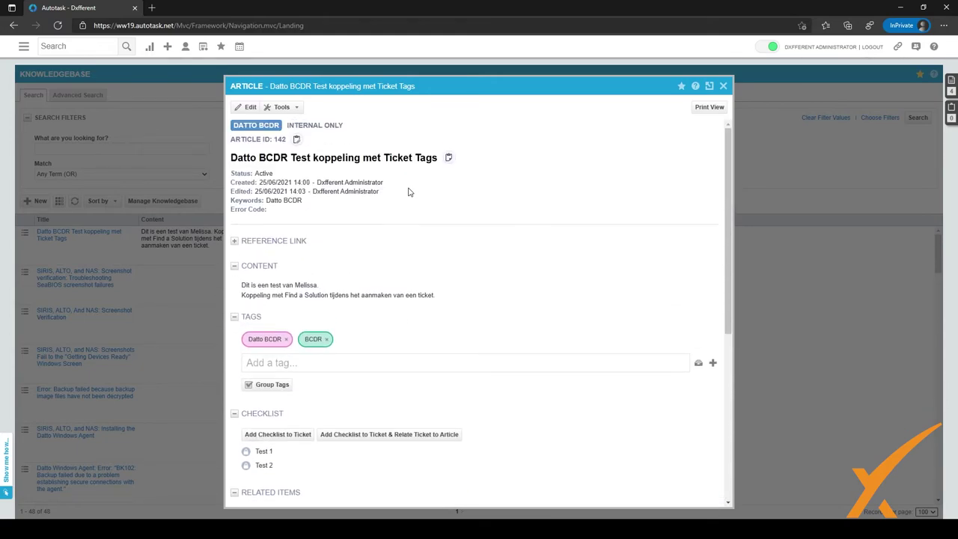
scroll(404, 196, down, 1)
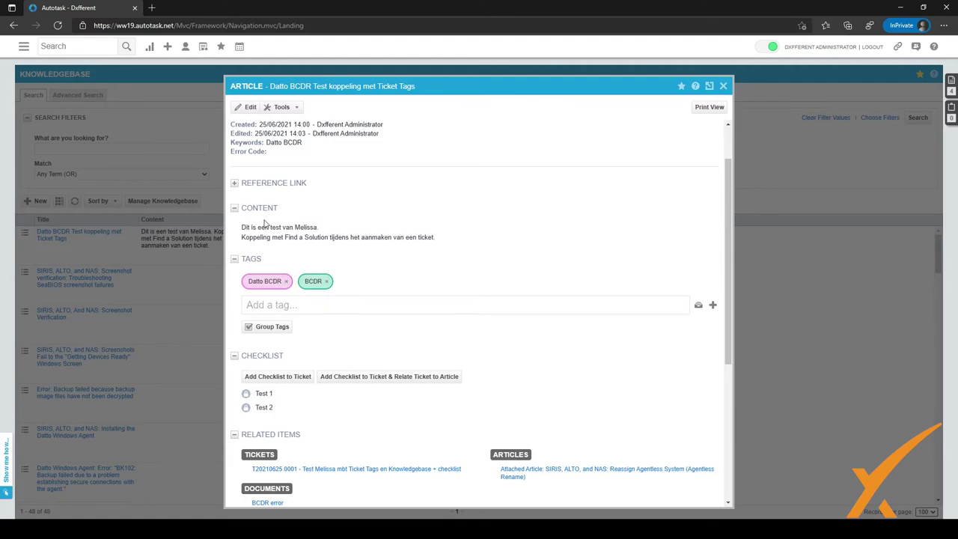
scroll(331, 237, down, 3)
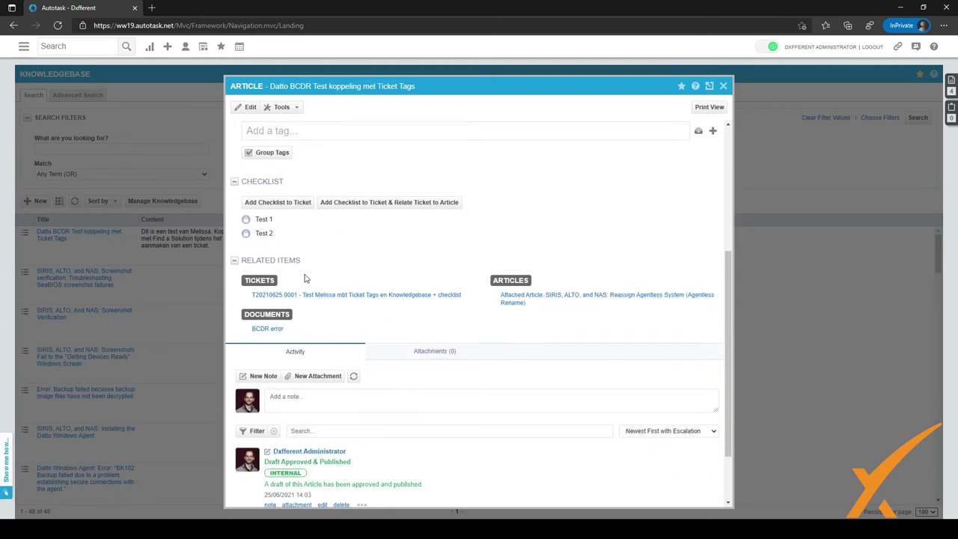
scroll(294, 248, down, 1)
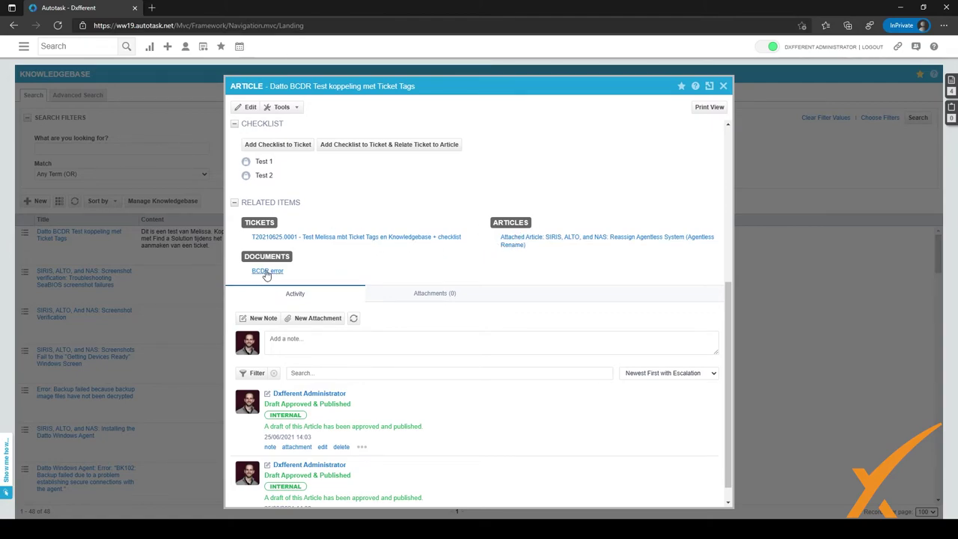
scroll(325, 277, down, 1)
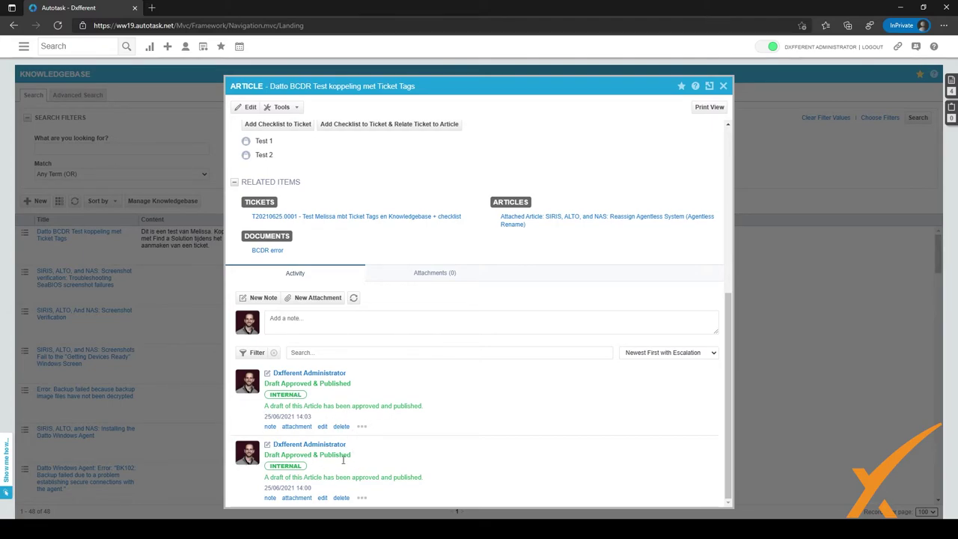
Review the approved and published draft entries in the article's activity, and return to the start of the article
drag(287, 478, 372, 478)
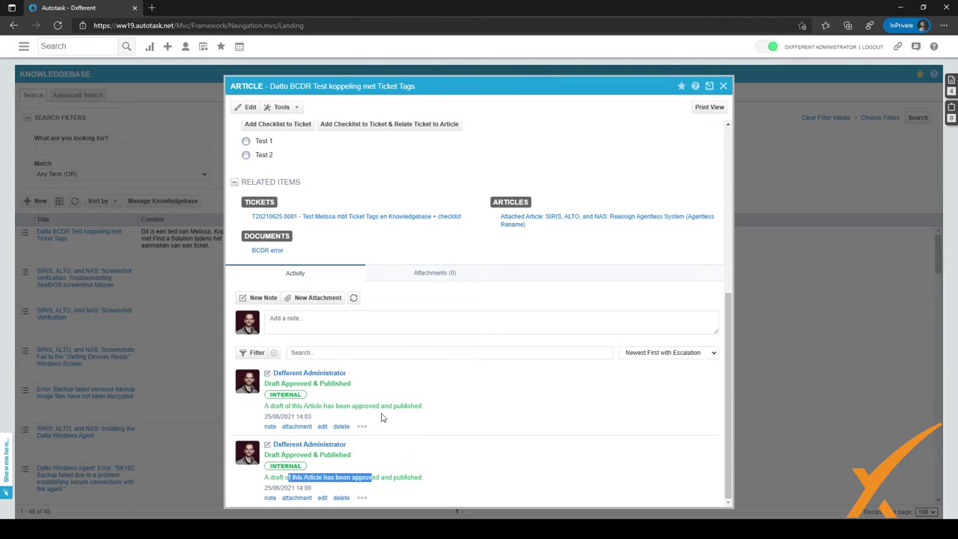
drag(352, 406, 391, 408)
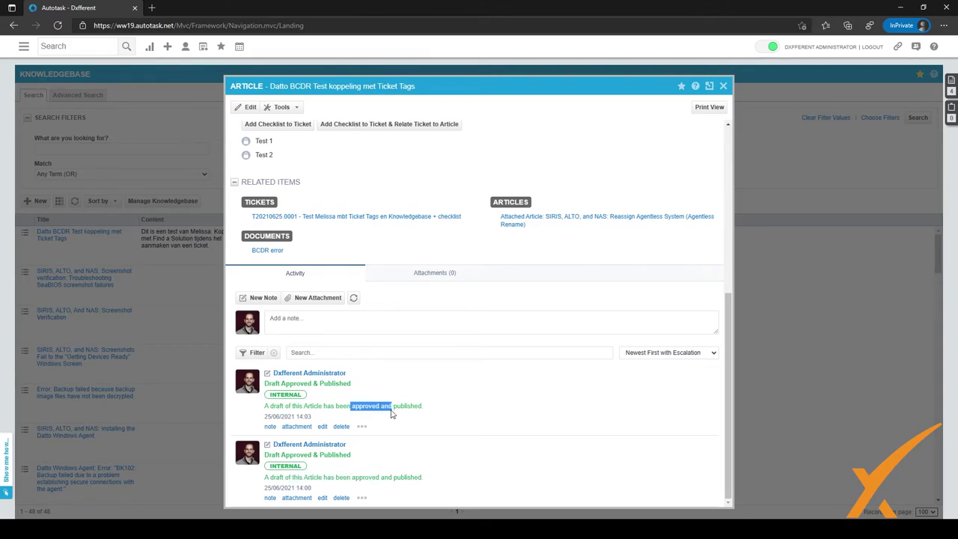
scroll(394, 421, up, 1)
scroll(395, 419, up, 5)
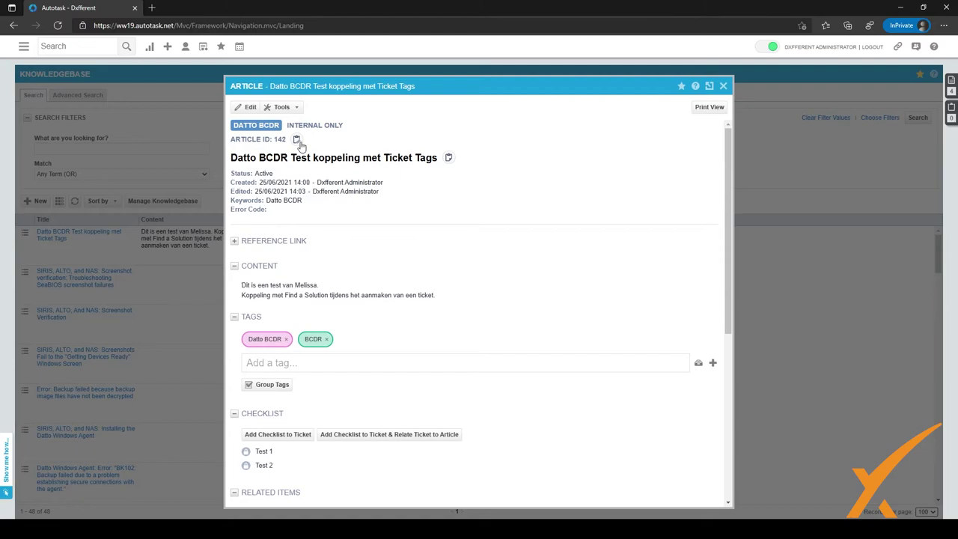
View the article's change history and switch to its version history
click(289, 111)
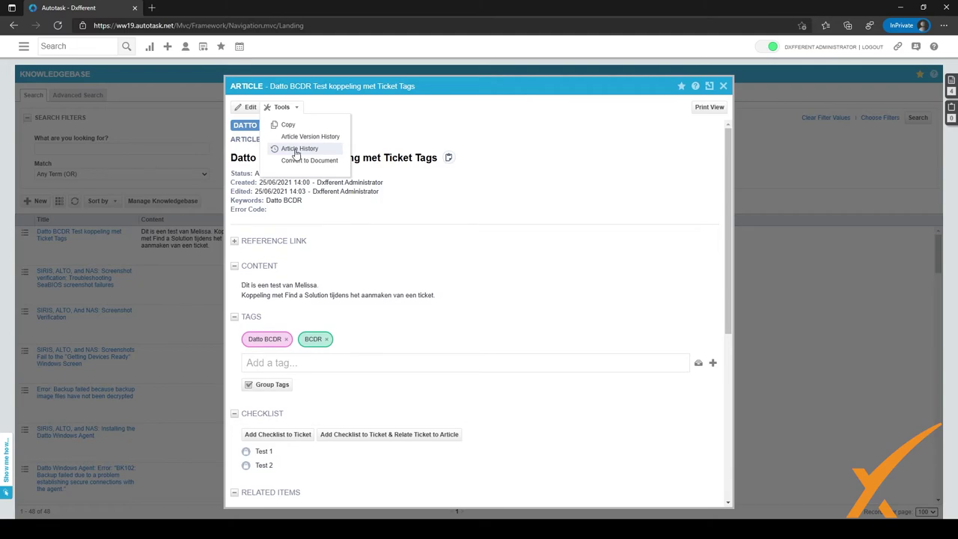
click(296, 152)
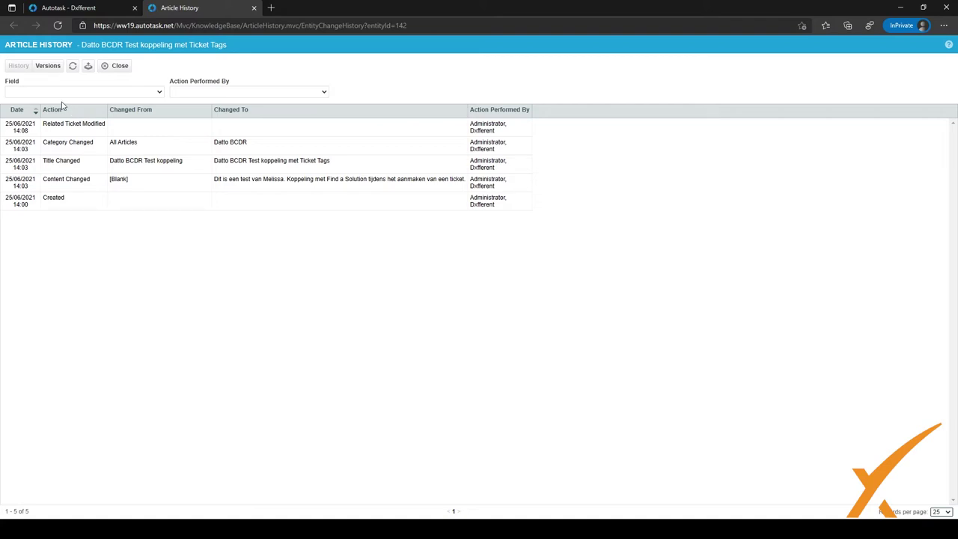
click(43, 68)
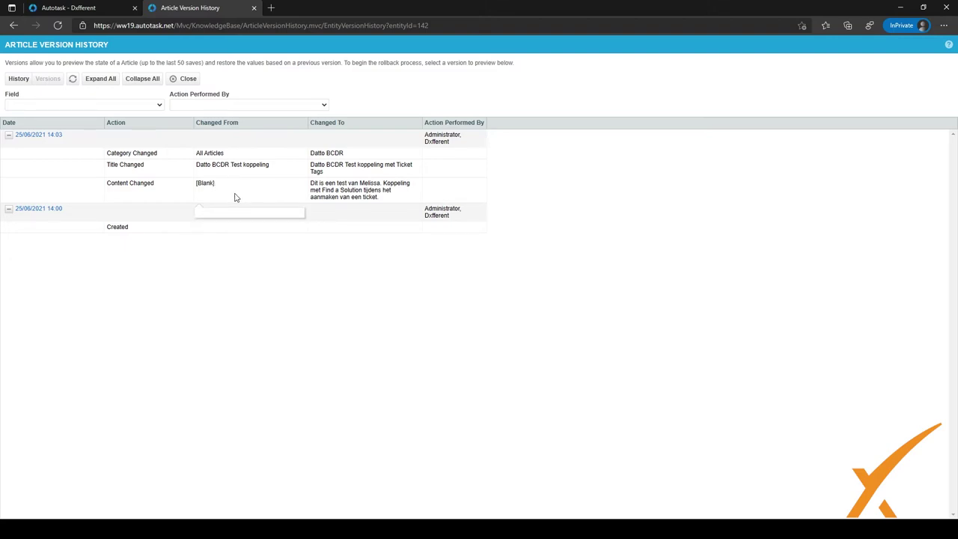
Compare the article's 25/06/2021 14:00 version with its current version, and close the version pages
click(85, 201)
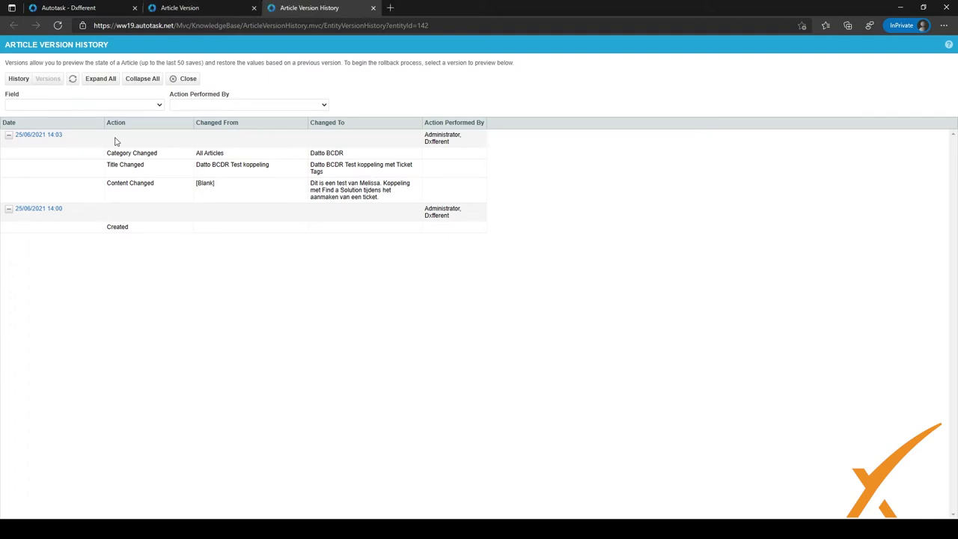
click(57, 209)
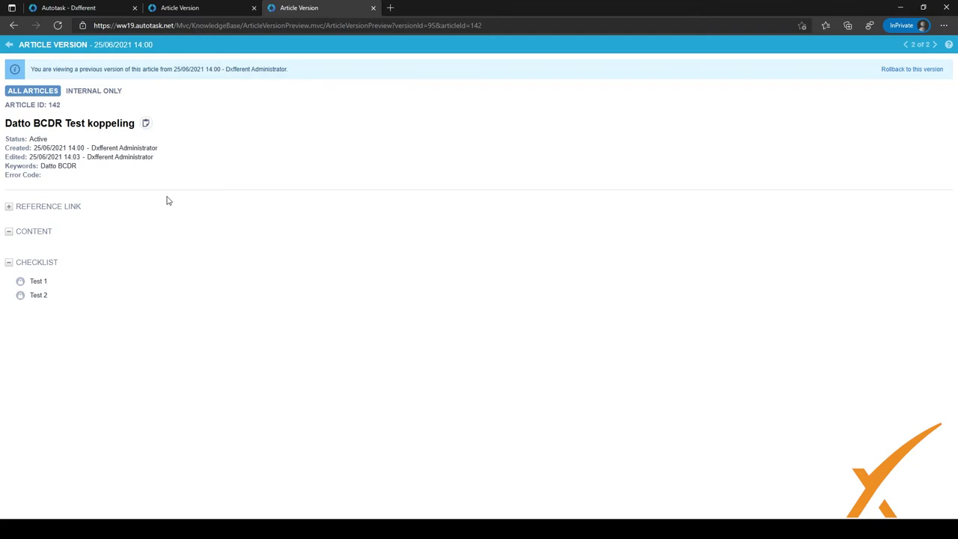
click(907, 46)
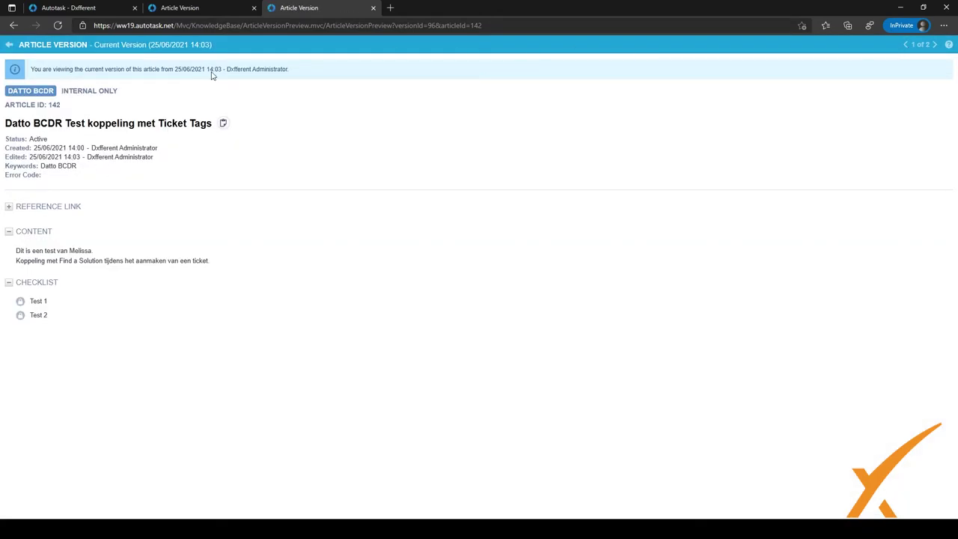
drag(75, 69, 193, 78)
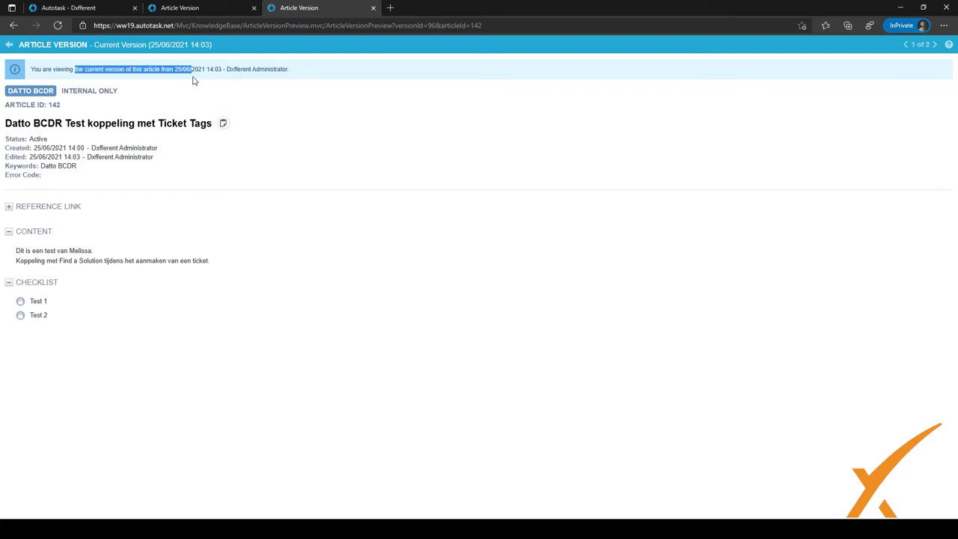
click(788, 92)
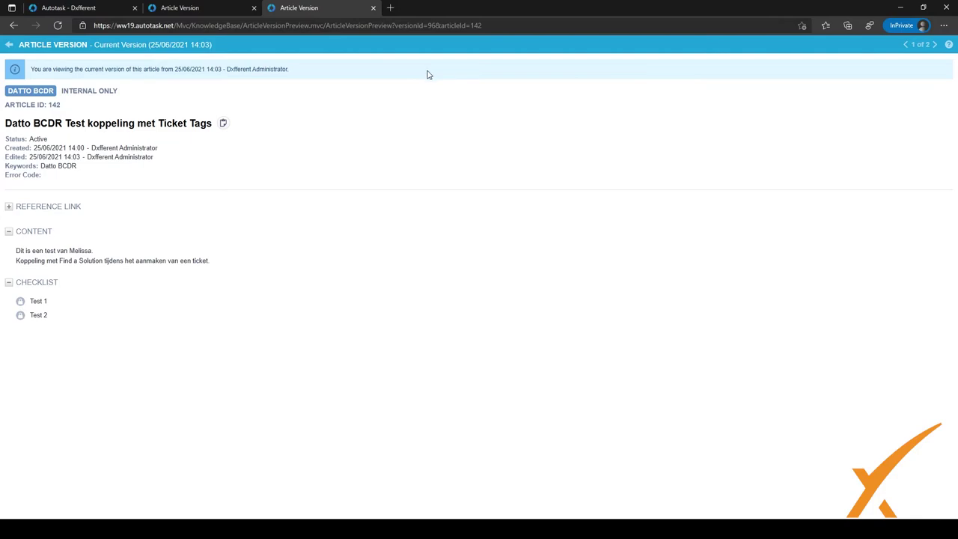
click(373, 8)
click(254, 7)
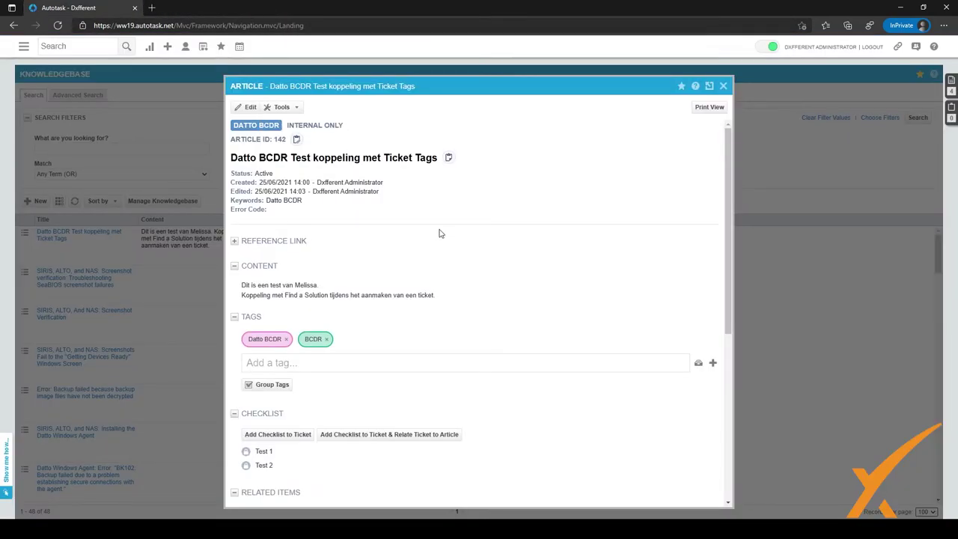
Look over the article's tags, checklist and related items again
scroll(440, 234, down, 4)
scroll(434, 233, up, 1)
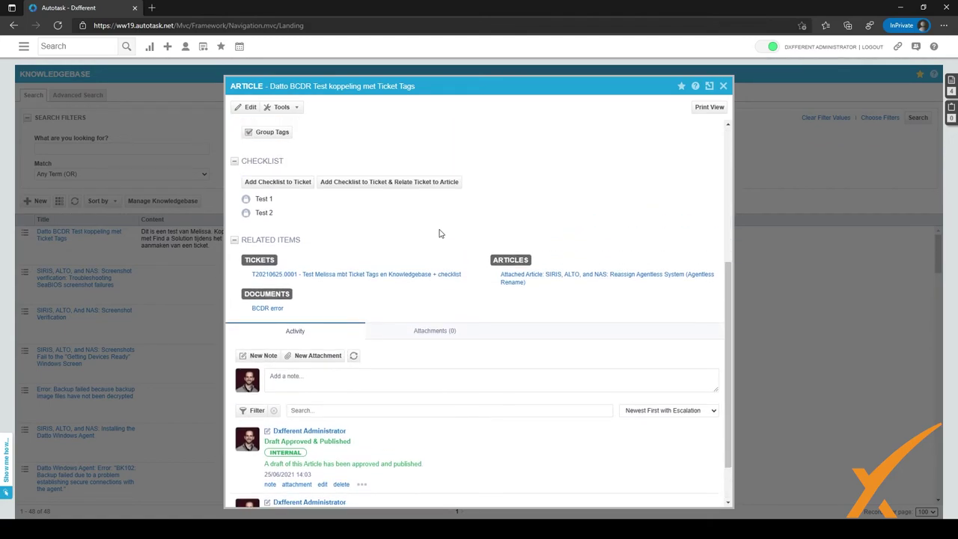
scroll(428, 234, up, 1)
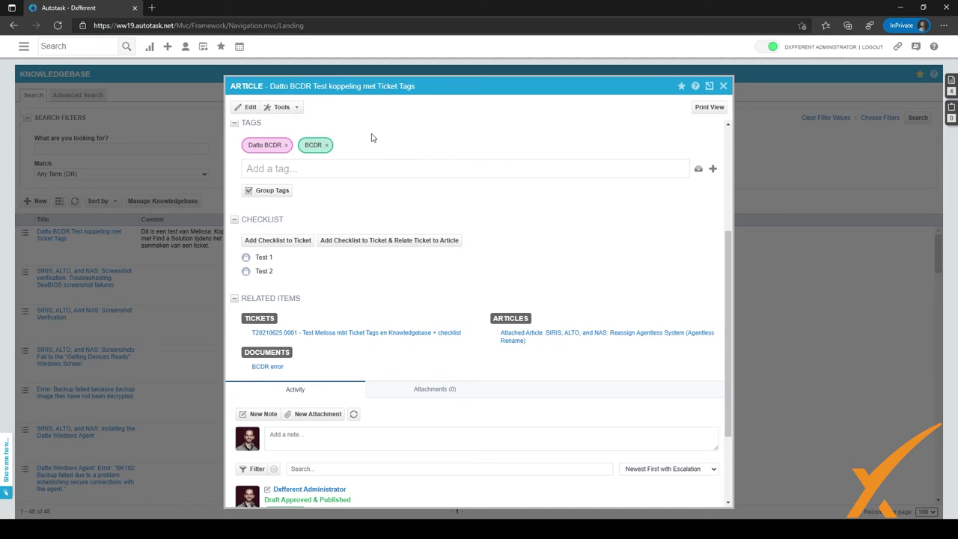
Start a new ticket and add the checklist items "Test" and "BCDR test"
click(169, 51)
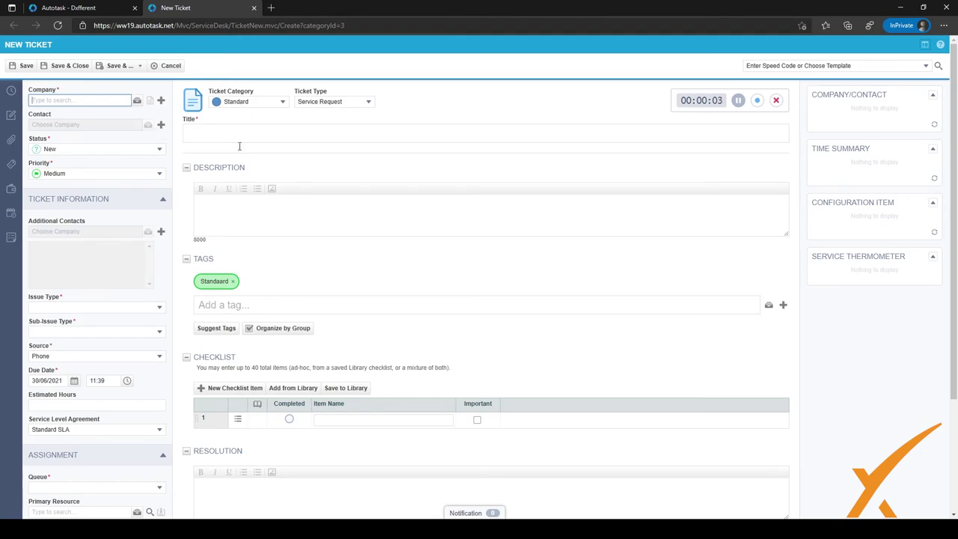
scroll(256, 378, down, 1)
scroll(256, 378, down, 2)
click(342, 347)
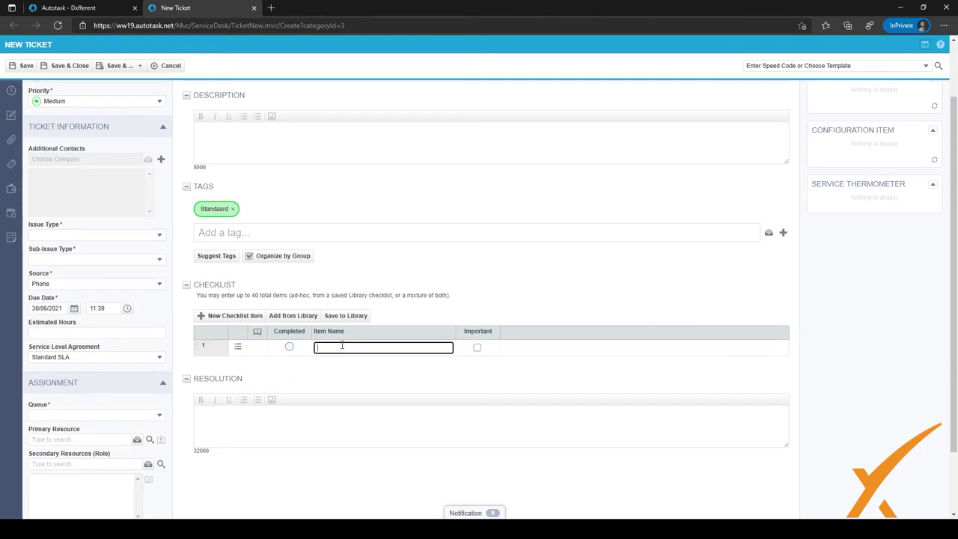
text(Test)
click(241, 316)
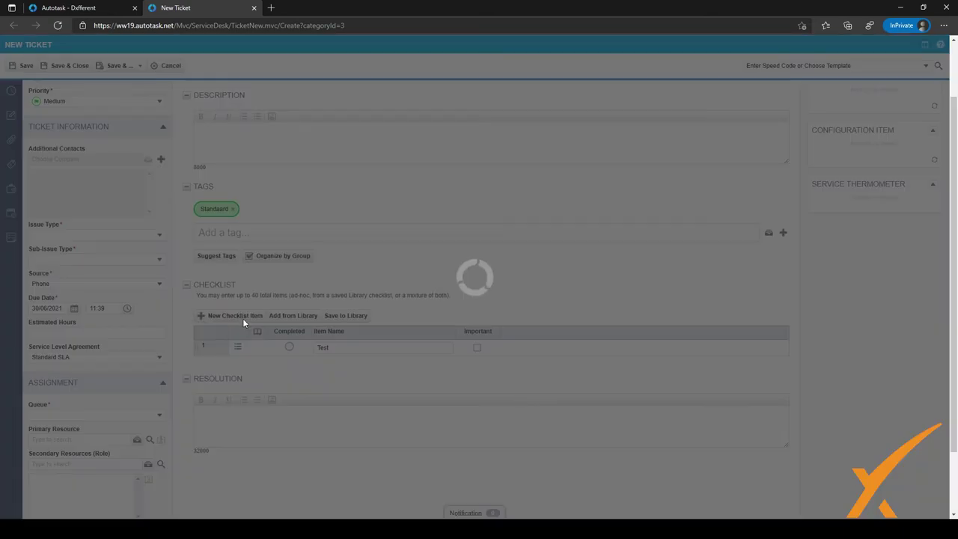
click(347, 363)
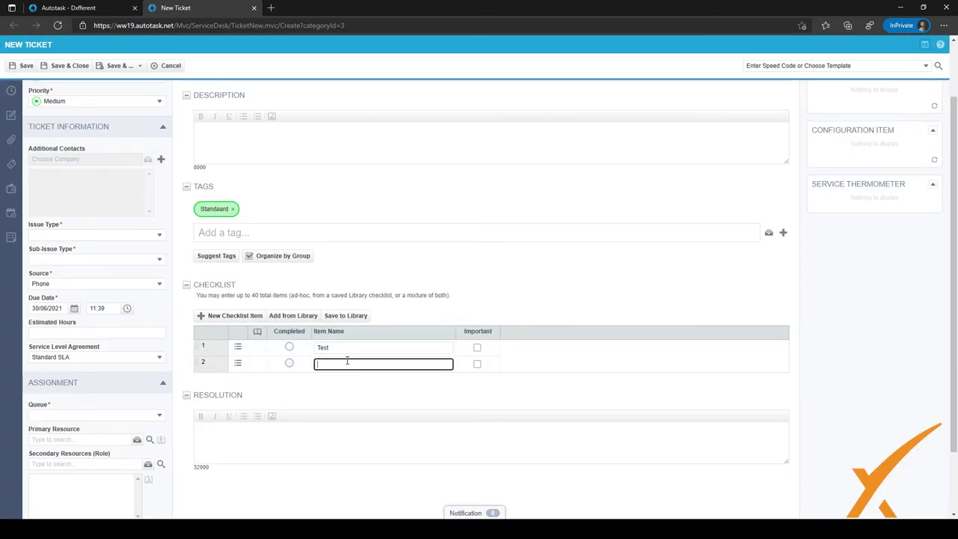
text(BCDR test)
click(341, 388)
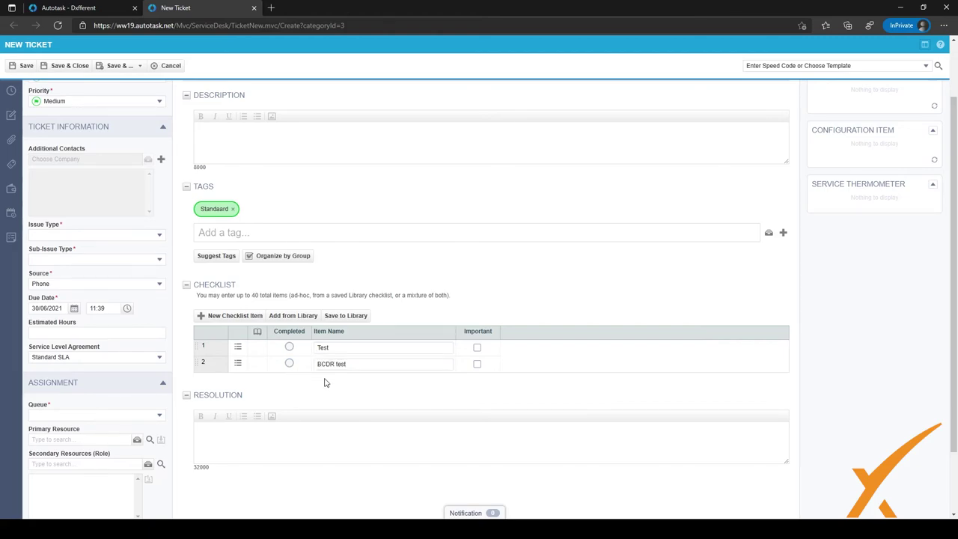
Start associating a knowledgebase article with the "BCDR test" item, filtering the articles by category Datto BCDR and title "bcdr"
click(238, 365)
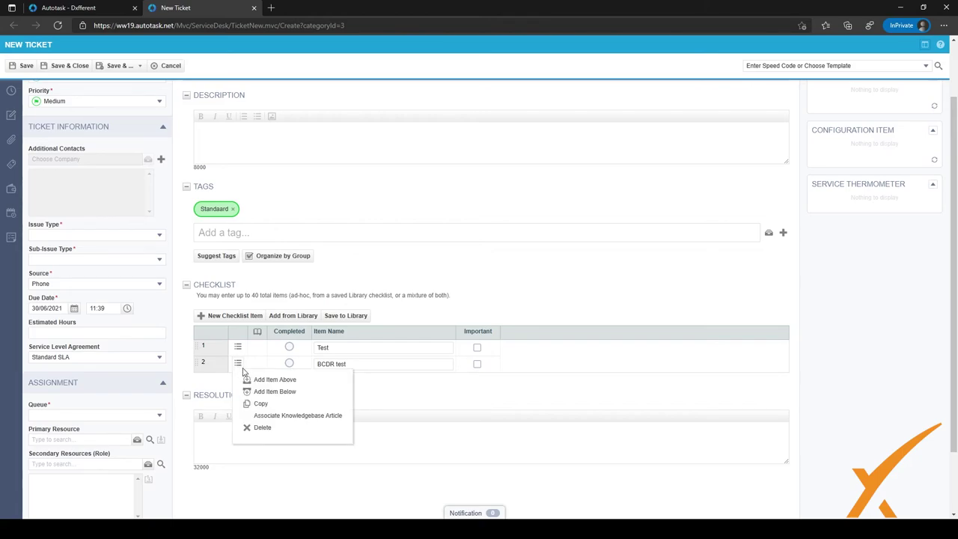
click(297, 417)
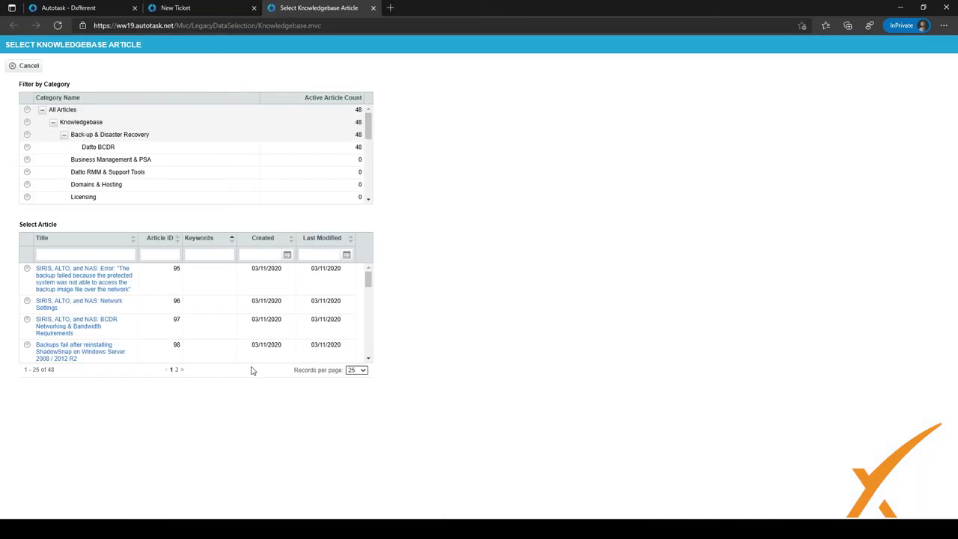
click(27, 148)
scroll(98, 304, down, 2)
scroll(99, 304, down, 10)
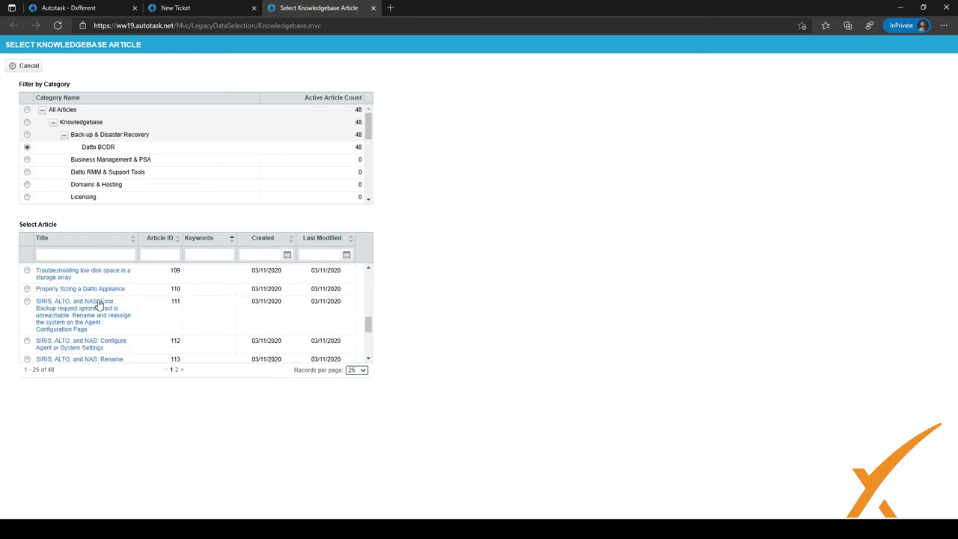
scroll(98, 304, up, 12)
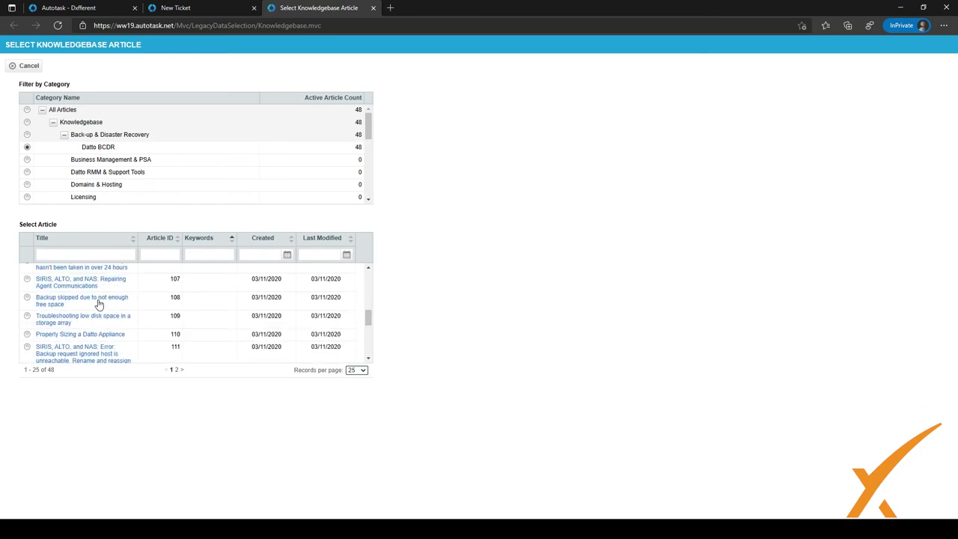
click(83, 255)
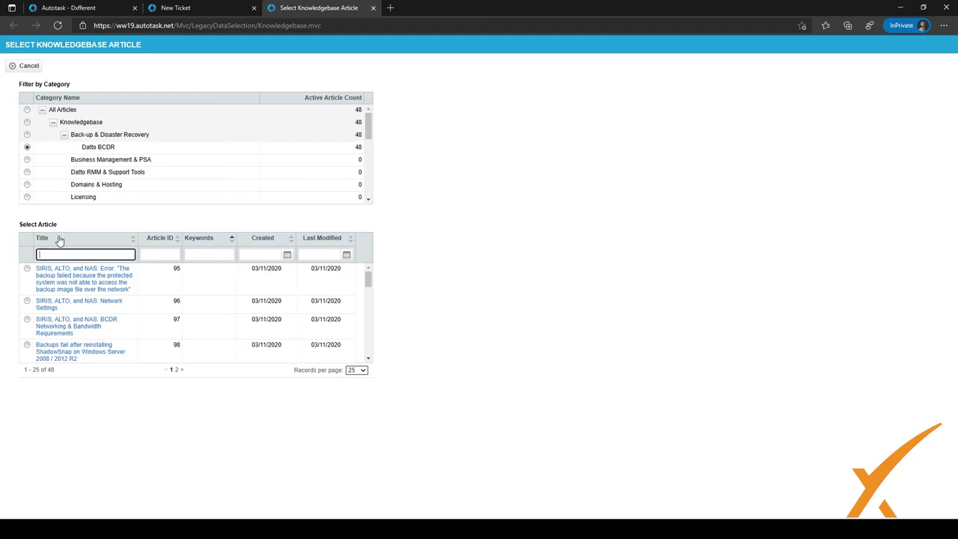
text(bcdr)
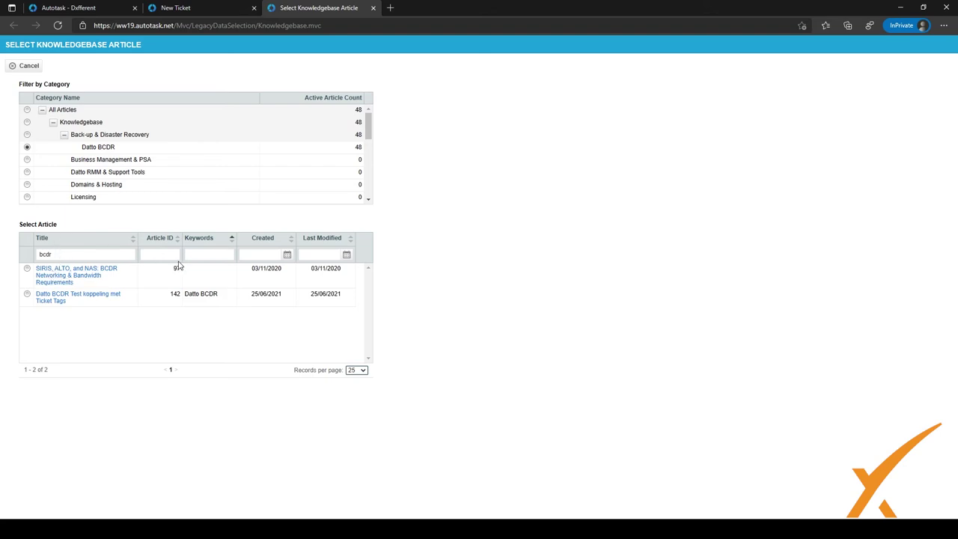
Preview the "Datto BCDR Test koppeling met Ticket Tags" article and associate it with the "BCDR test" checklist item
click(42, 297)
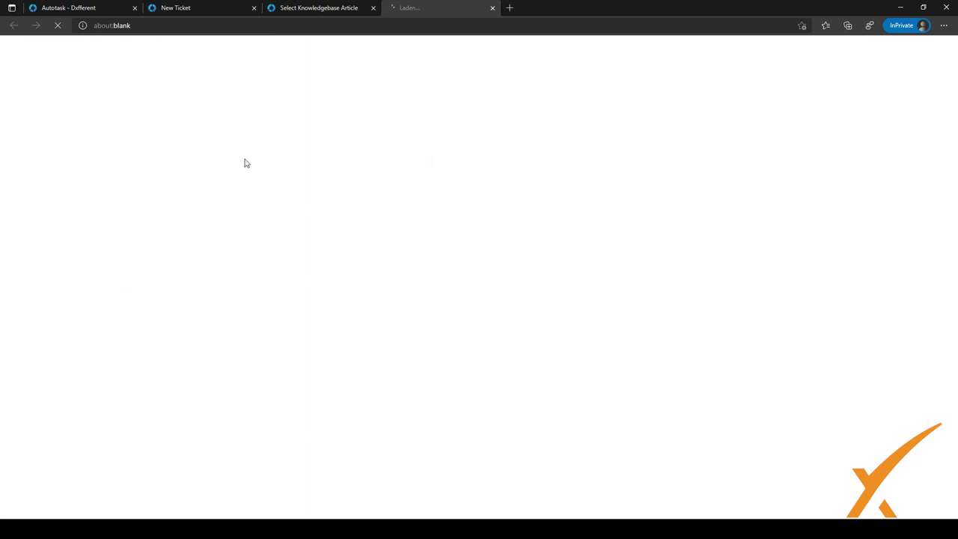
scroll(314, 256, down, 2)
scroll(314, 257, up, 2)
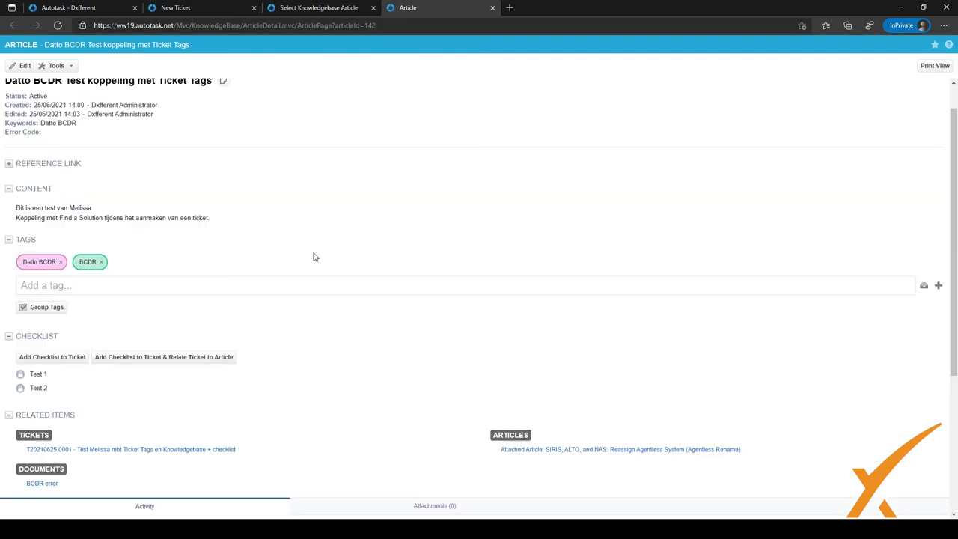
click(492, 8)
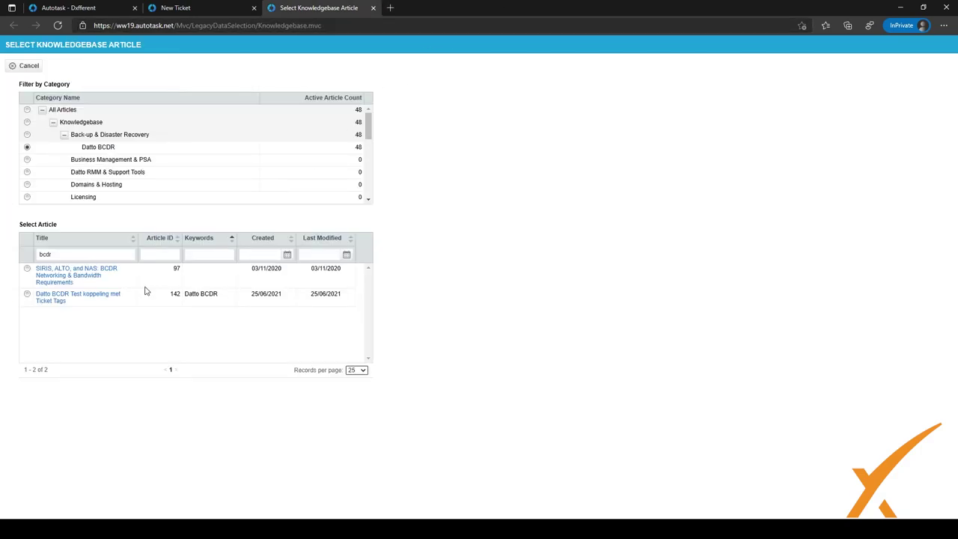
click(27, 296)
click(238, 347)
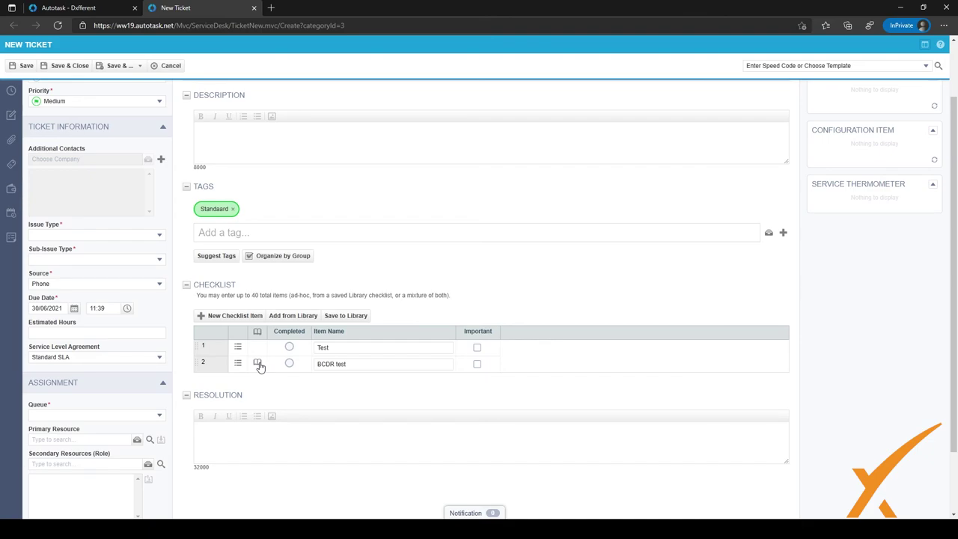
View the article linked to the "BCDR test" checklist item, then close it and the unsaved new ticket
click(257, 364)
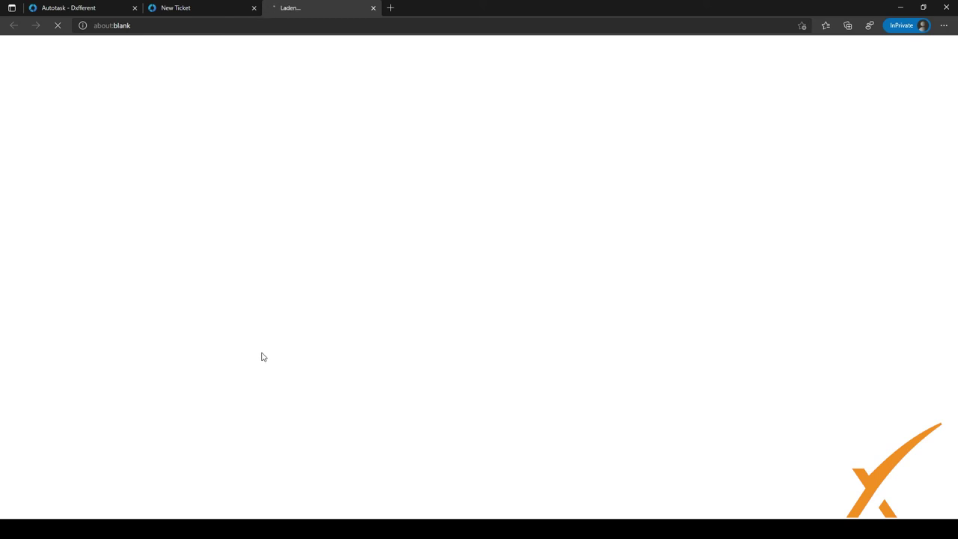
scroll(266, 352, up, 2)
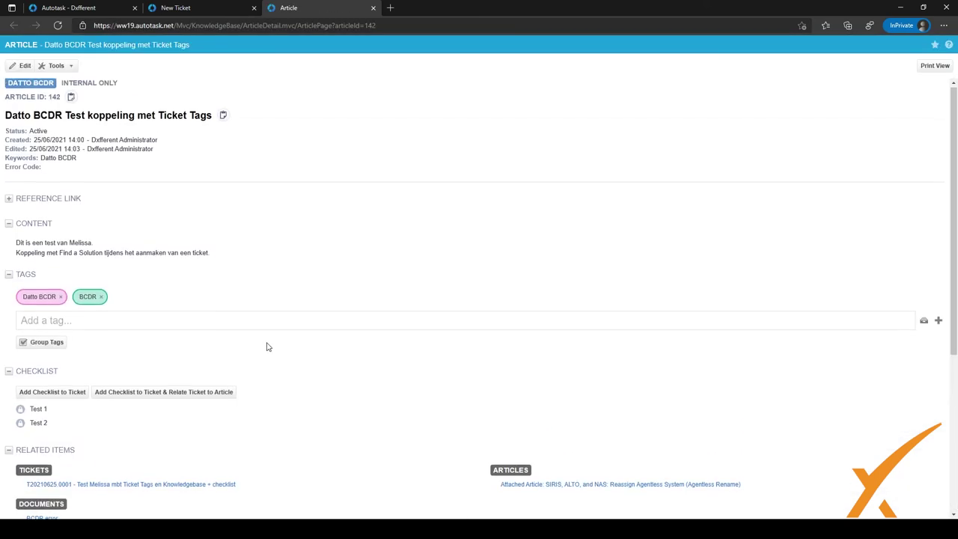
click(373, 8)
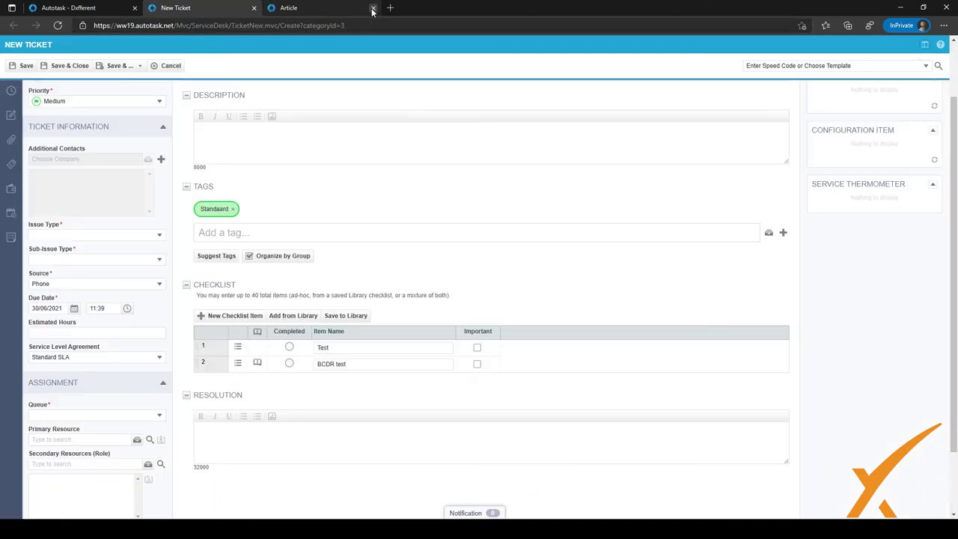
click(254, 7)
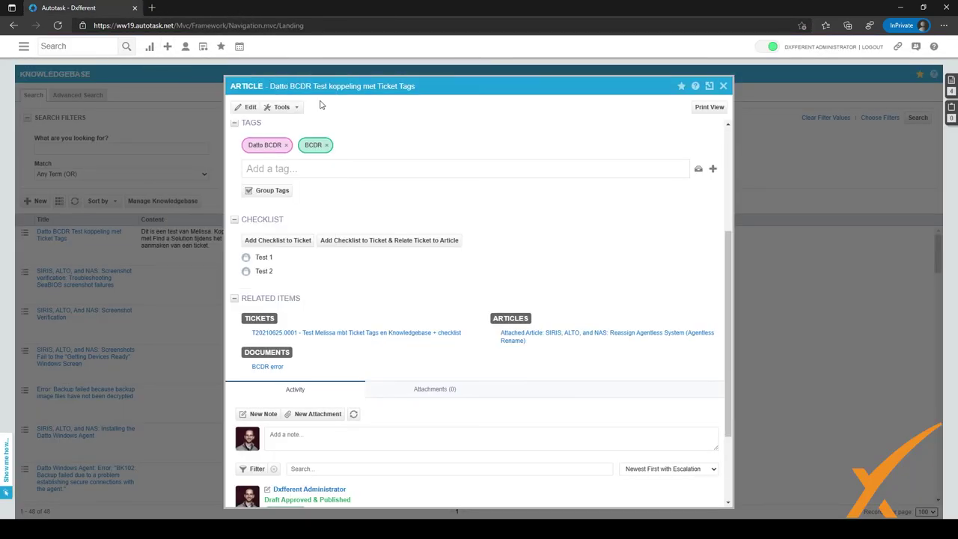
Open the Checklist Library from the checklists and templates settings in the Automation section of Admin
mouse_move(23, 50)
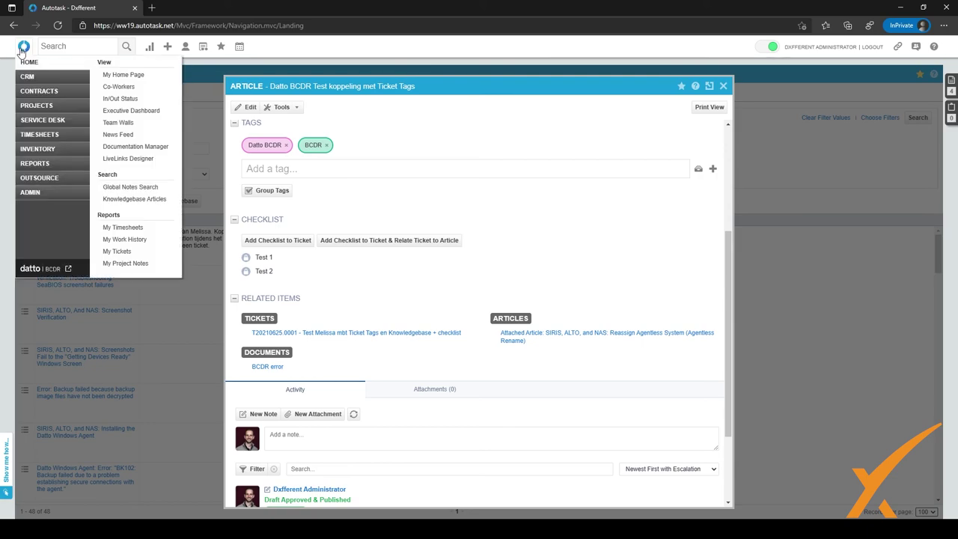
mouse_move(46, 198)
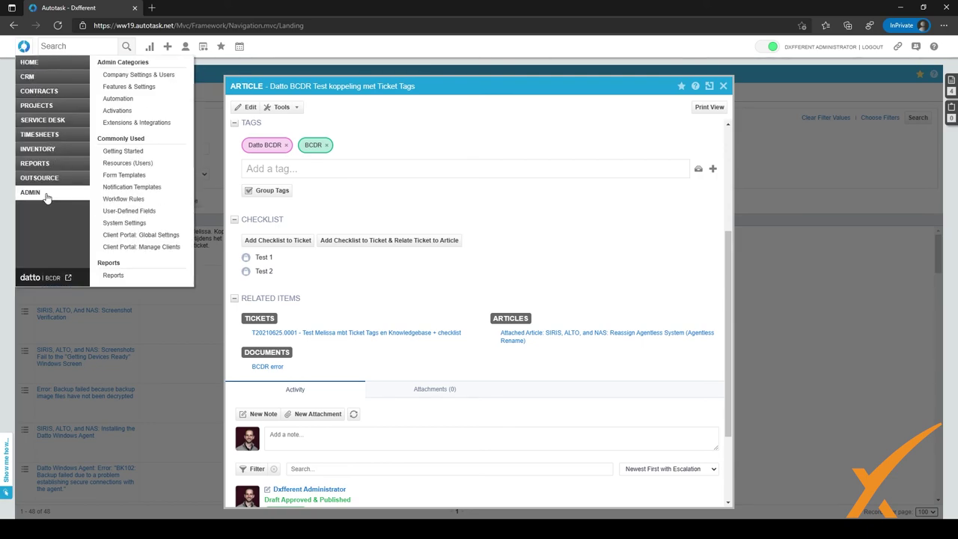
click(46, 197)
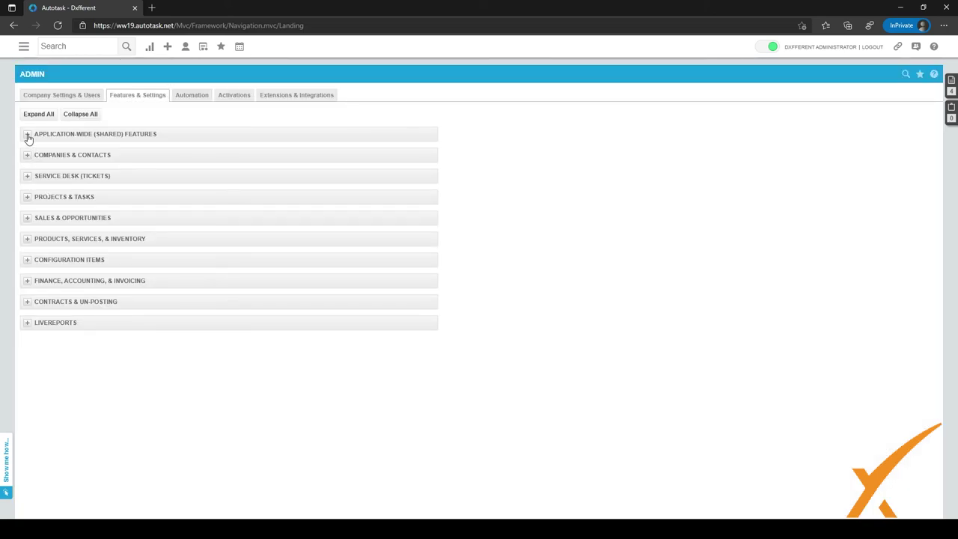
click(27, 136)
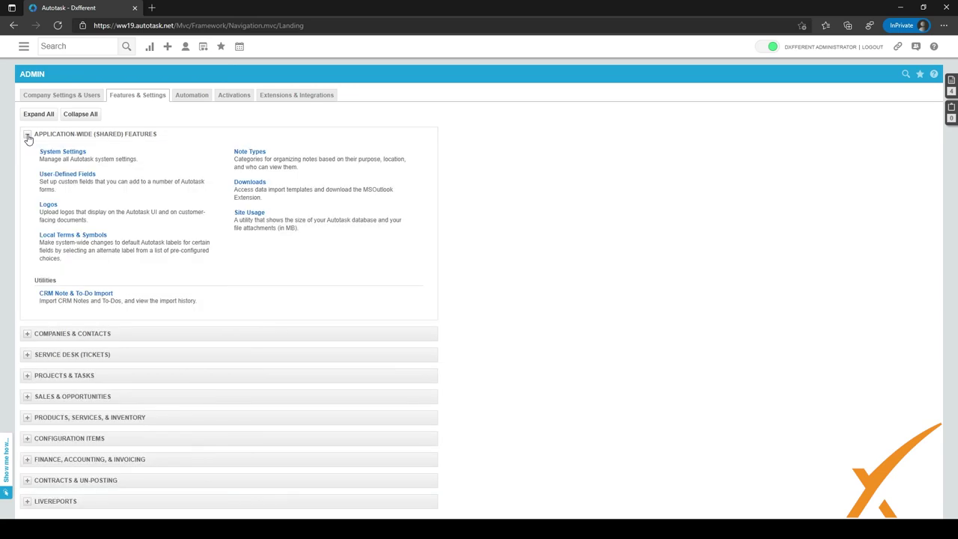
click(193, 95)
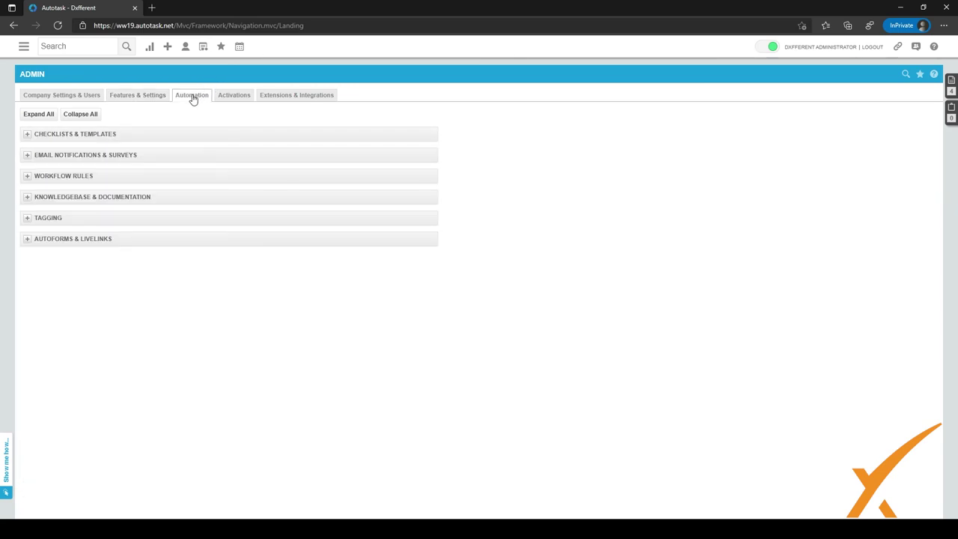
click(28, 136)
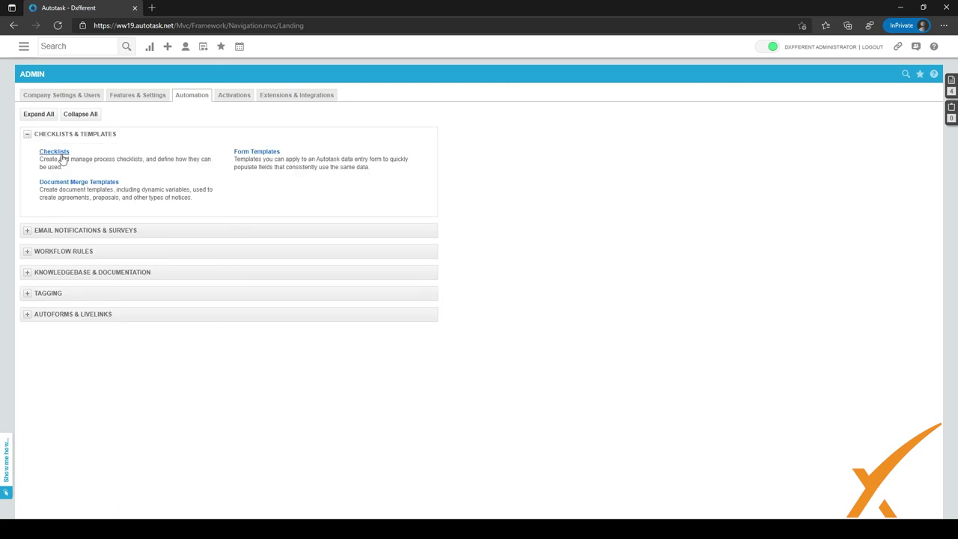
click(63, 155)
Open the RMA checklist for editing, view the knowledgebase article selection for its "Casenummer noteren in ticket" item, and close the selection without choosing an article
mouse_move(61, 157)
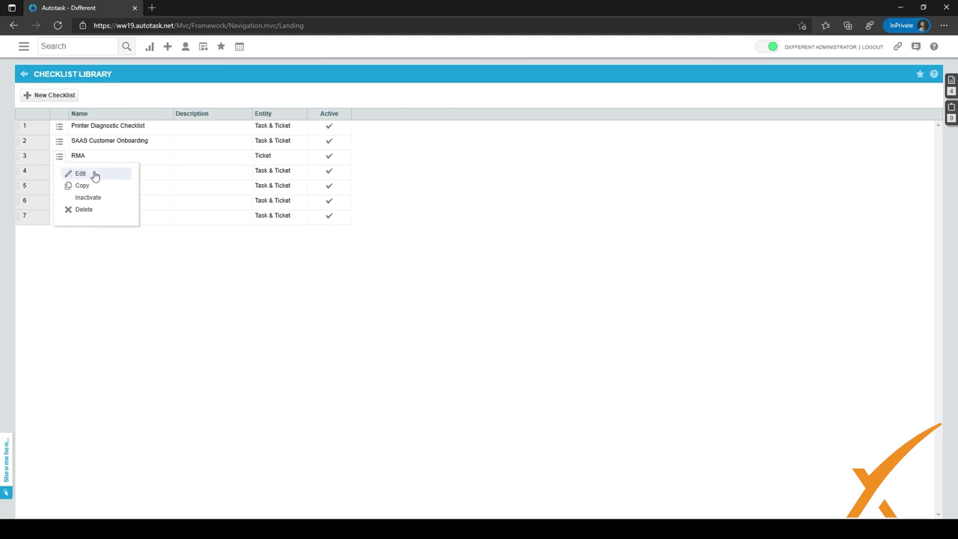
click(95, 176)
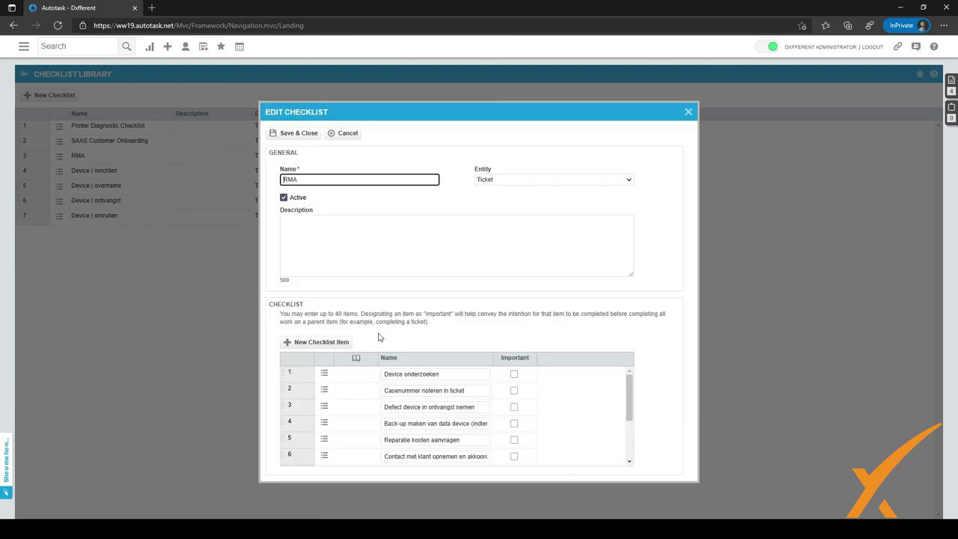
click(324, 390)
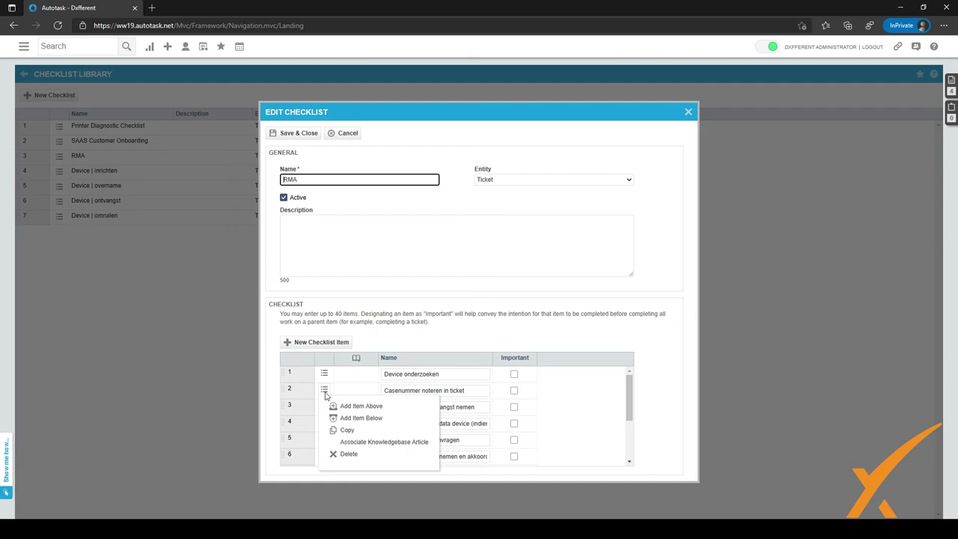
click(375, 444)
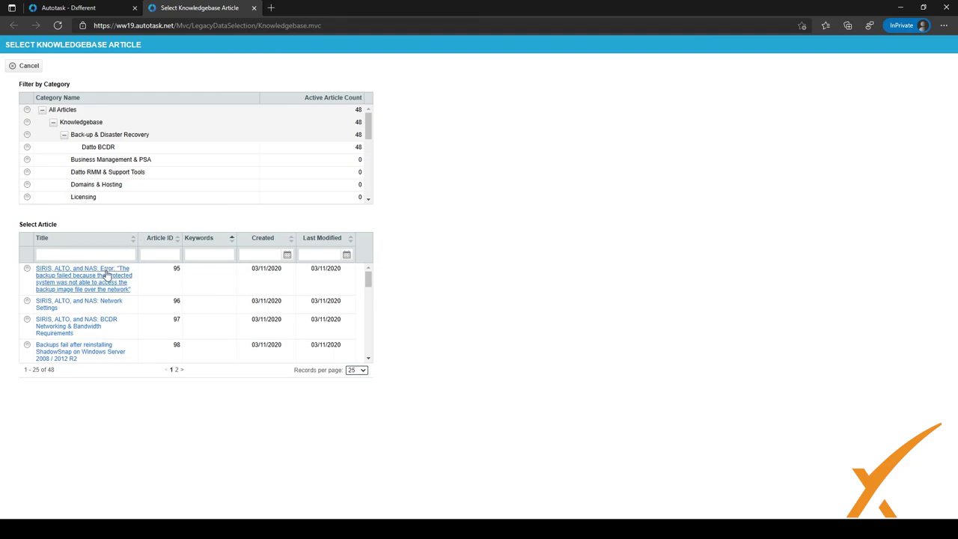
click(253, 8)
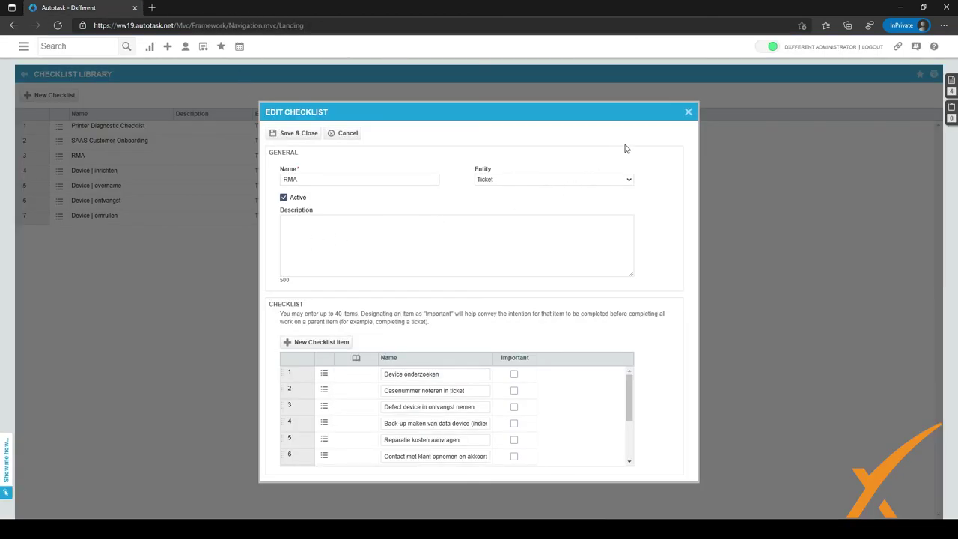